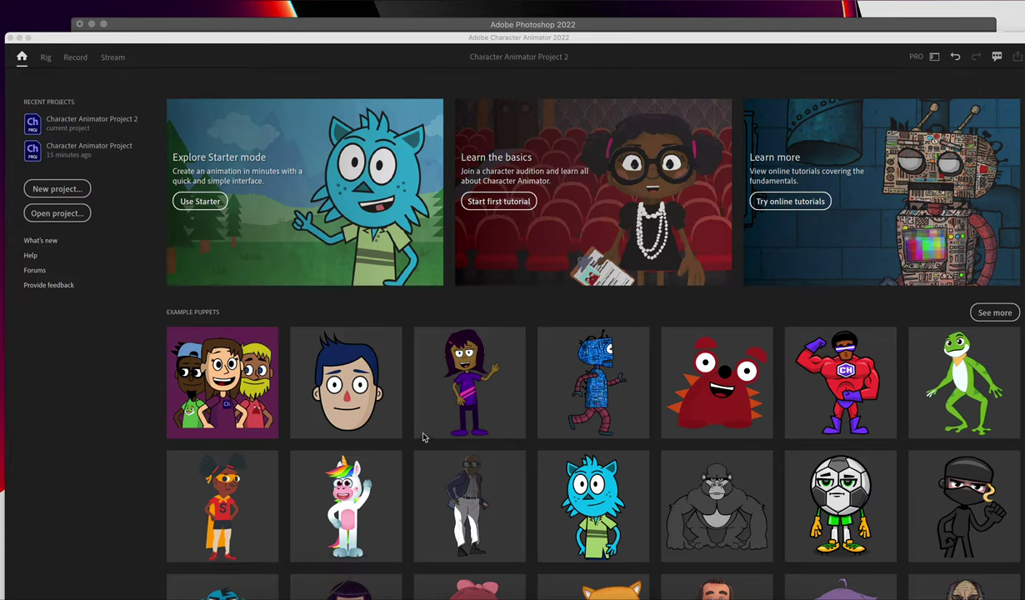
# Open the Chad (Photoshop) example puppet and turn on the webcam for face tracking.
pyautogui.click(337, 381)
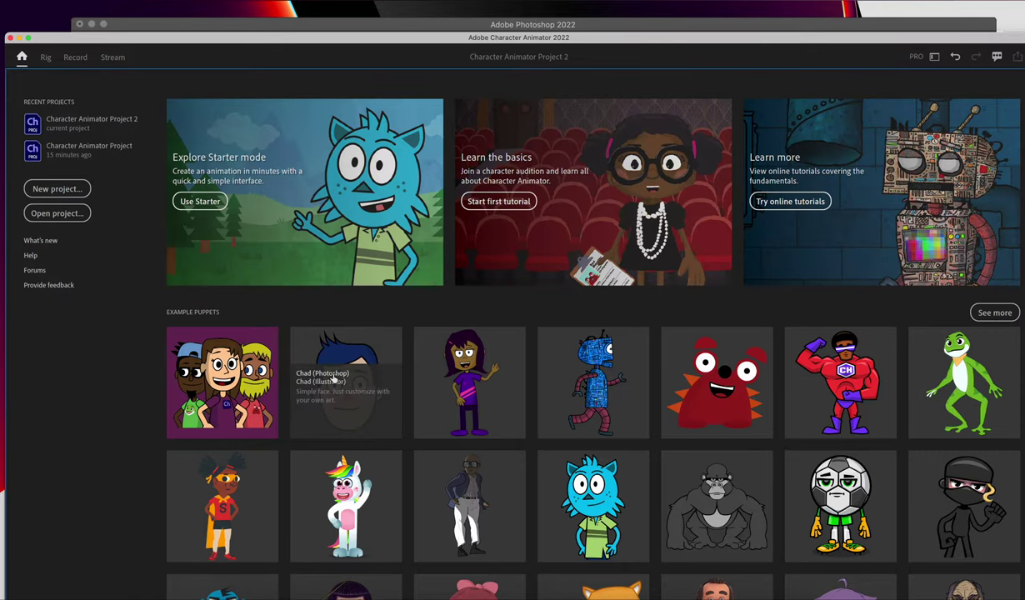
pyautogui.click(333, 376)
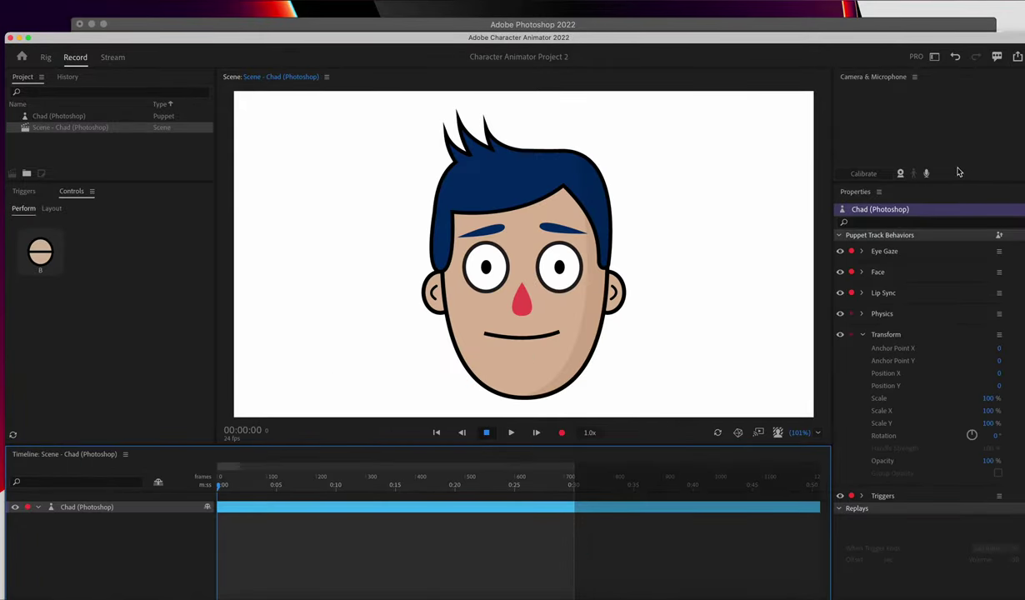
pyautogui.click(900, 174)
# Enable the microphone, calibrate face tracking, and open Chad (Photoshop)'s original artwork in Photoshop.
pyautogui.click(926, 174)
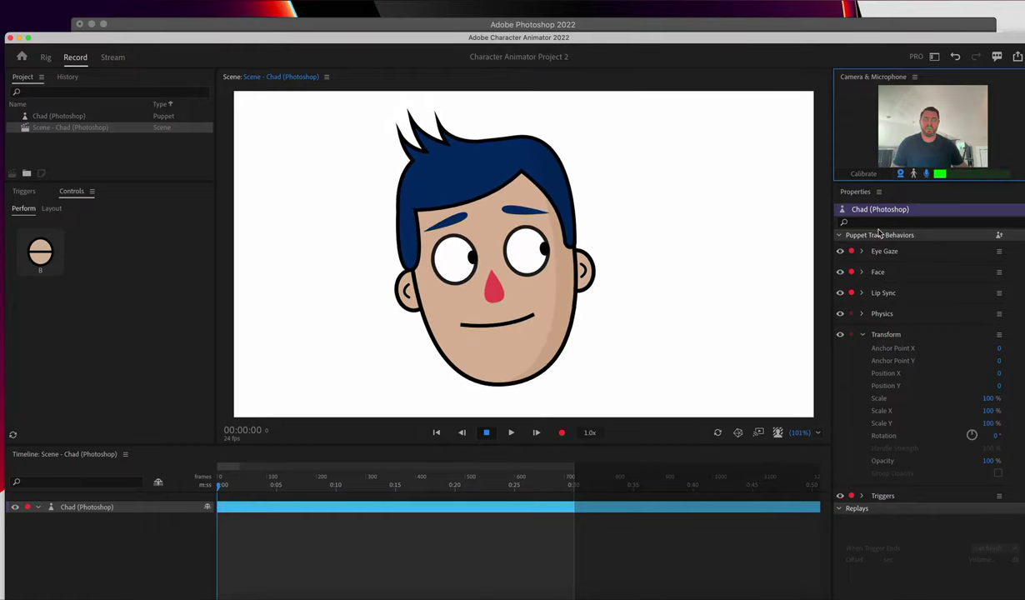
pyautogui.click(869, 176)
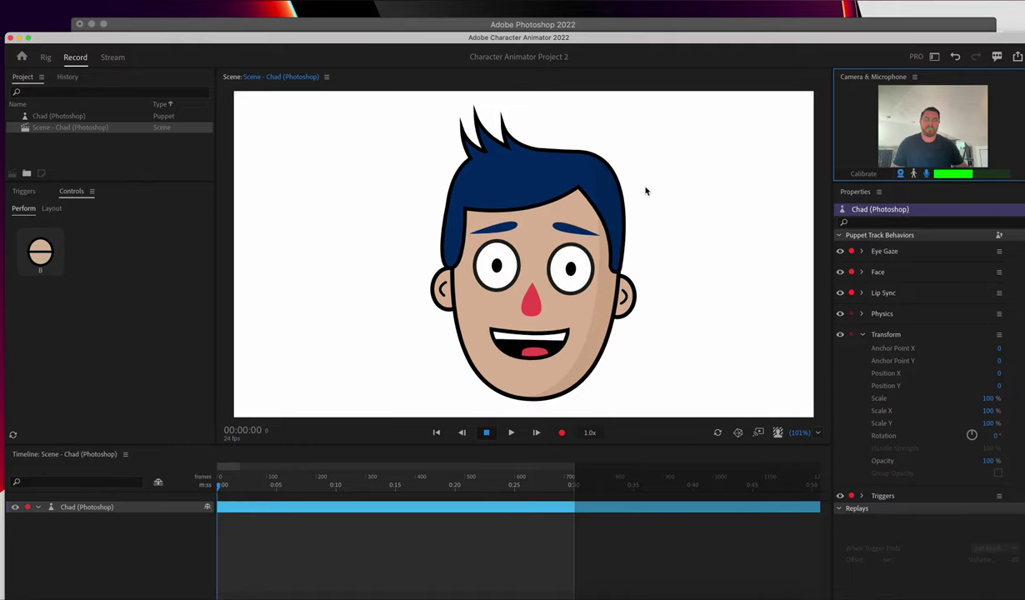
pyautogui.click(59, 117)
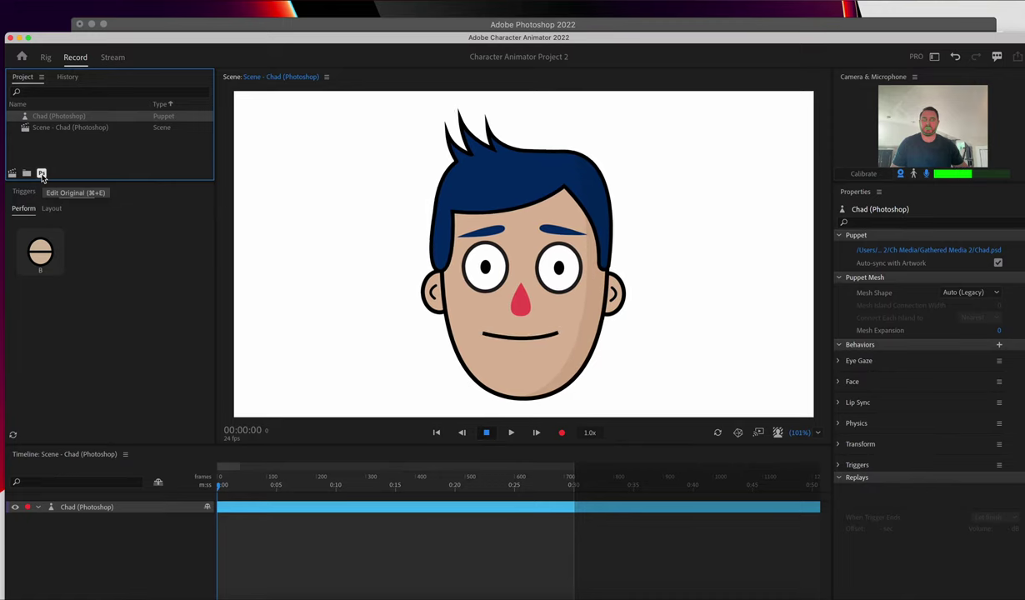
pyautogui.click(42, 174)
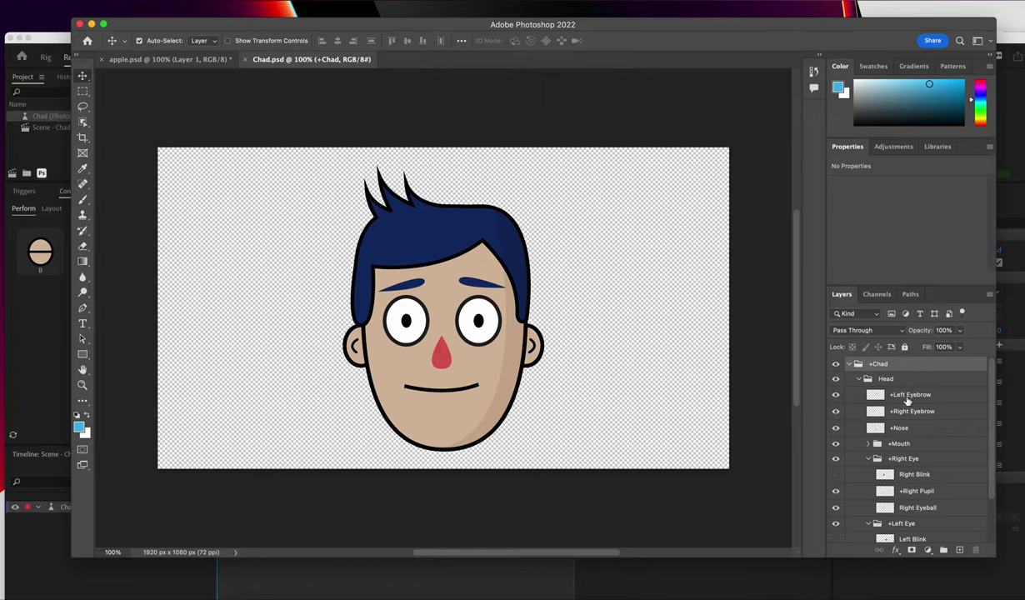
# Toggle the Left Eyebrow, Right Eyebrow and face background layers off and on, then go to apple.psd.
pyautogui.click(836, 395)
pyautogui.click(836, 395)
pyautogui.click(836, 411)
pyautogui.click(836, 411)
pyautogui.scroll(-2, 891, 428)
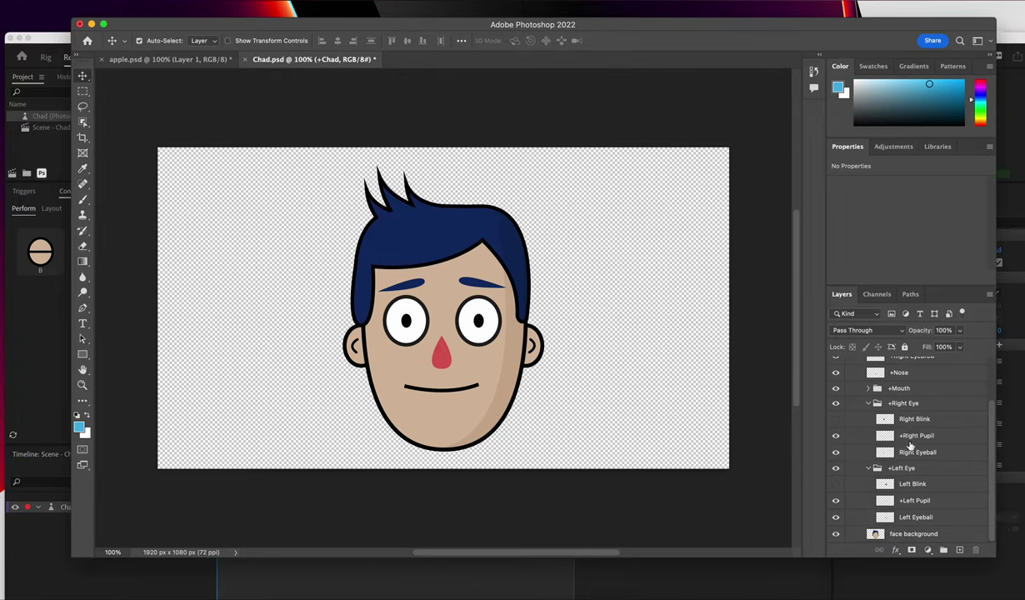
pyautogui.click(836, 534)
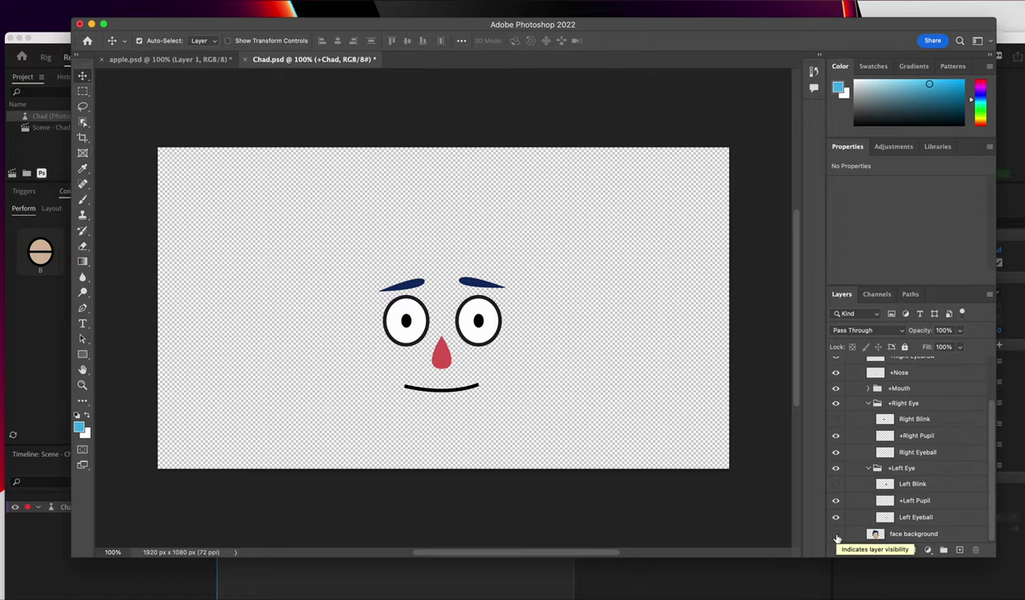
pyautogui.click(836, 535)
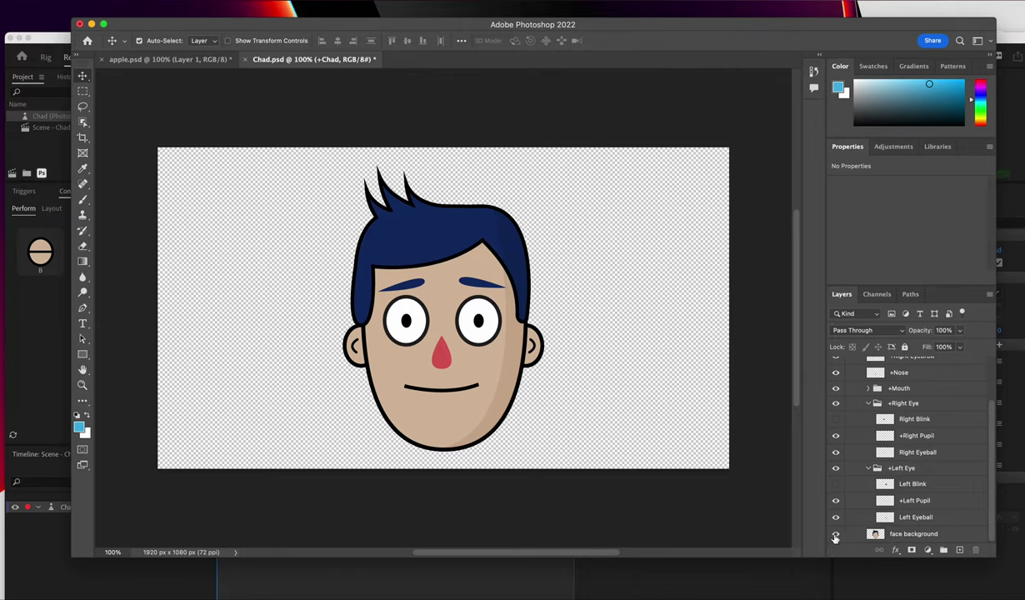
pyautogui.click(836, 535)
pyautogui.click(836, 535)
pyautogui.click(127, 60)
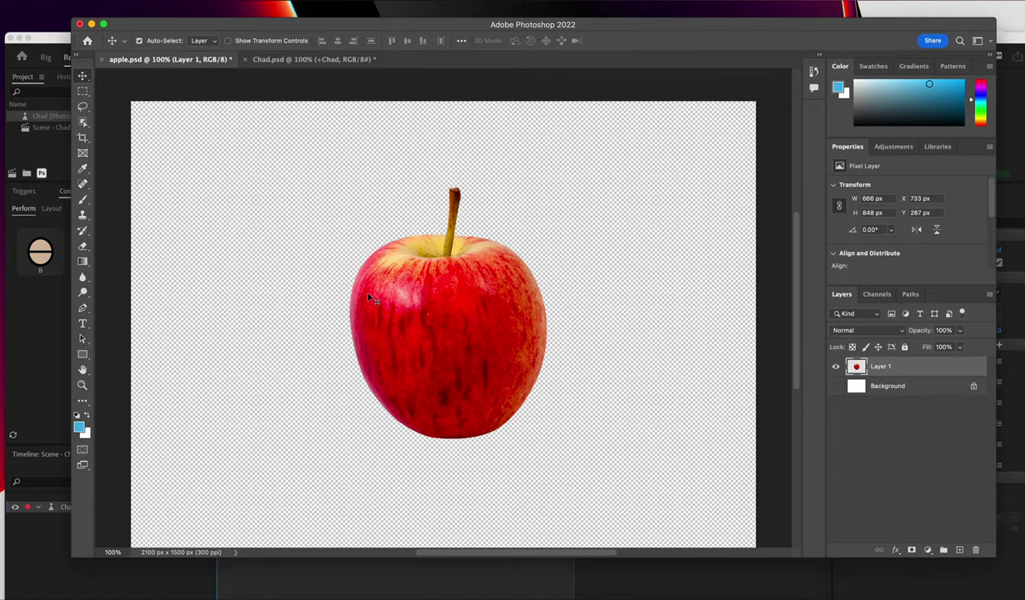
# Drag the apple into Chad.psd as Layer 1 above face background, scaled to 110% over the head.
pyautogui.moveTo(417, 308); pyautogui.dragTo(438, 335)
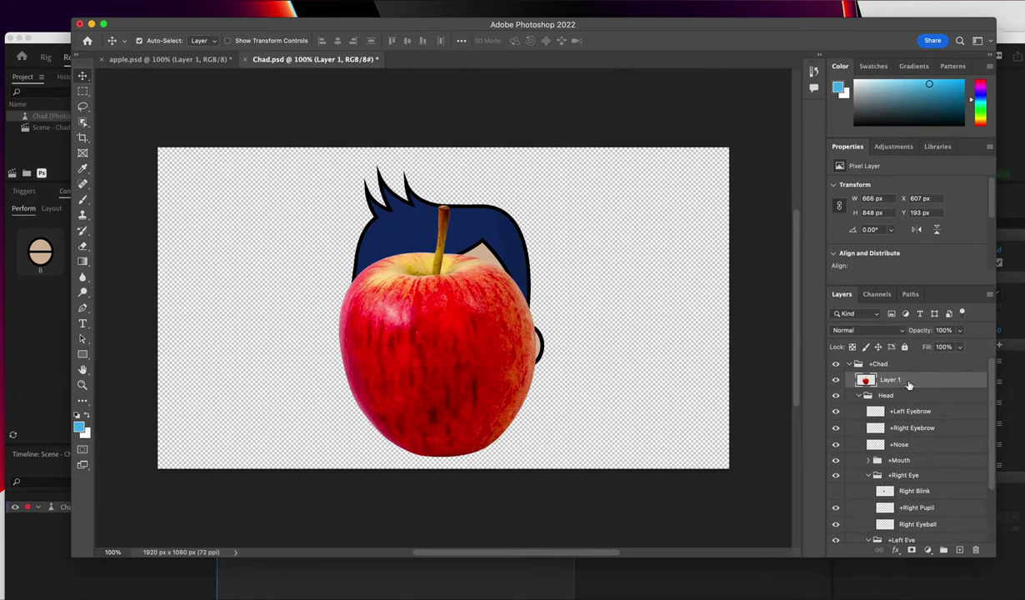
pyautogui.moveTo(909, 383); pyautogui.dragTo(869, 530)
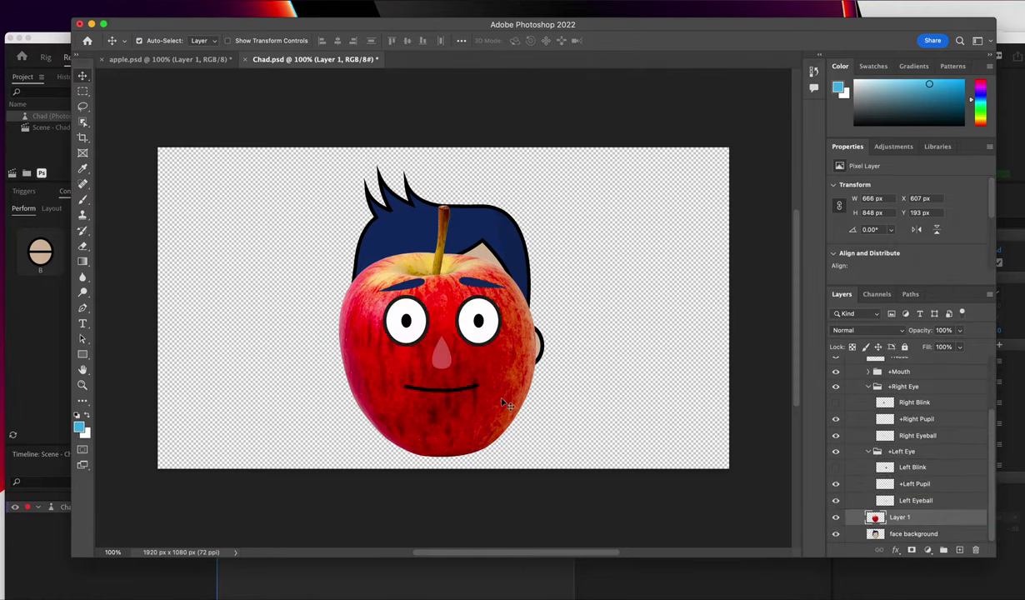
pyautogui.moveTo(486, 421); pyautogui.dragTo(493, 405)
pyautogui.press('super+t')
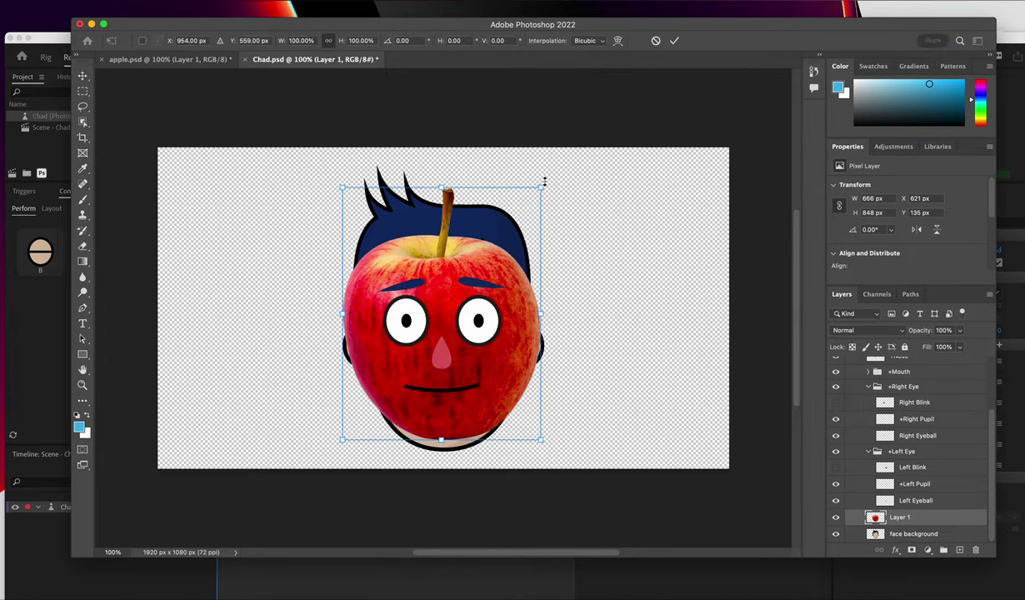
pyautogui.moveTo(541, 187); pyautogui.dragTo(562, 162)
pyautogui.moveTo(547, 287); pyautogui.dragTo(538, 292)
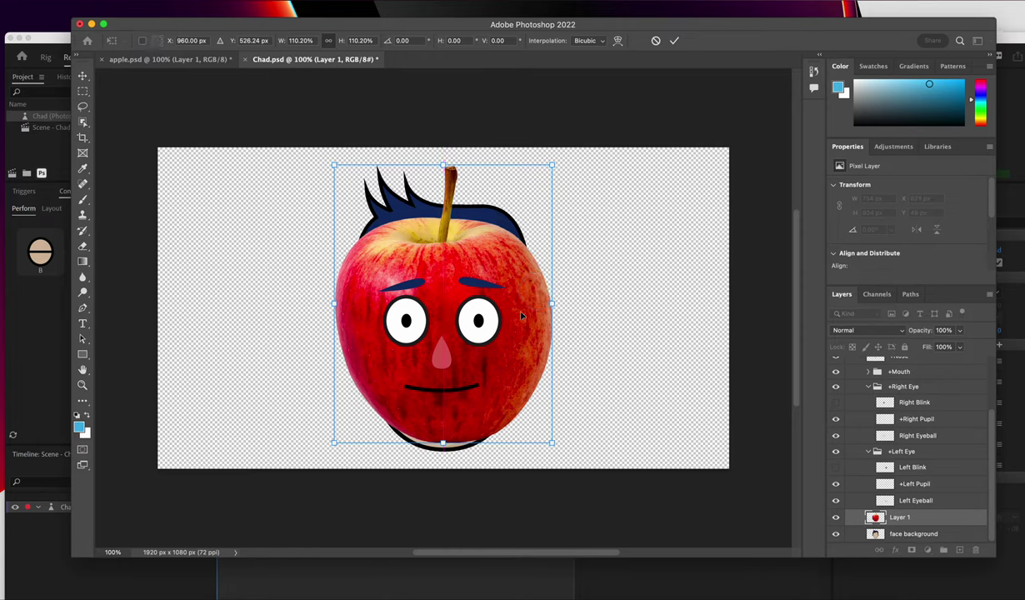
pyautogui.press('Return')
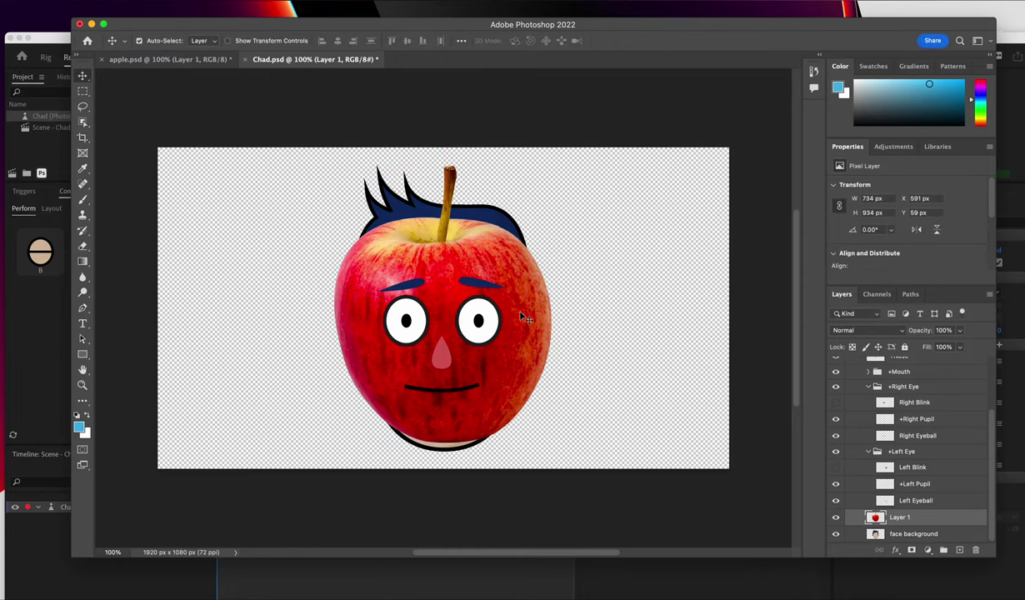
# Hide the face background layer, save Chad.psd and return to Character Animator.
pyautogui.click(837, 535)
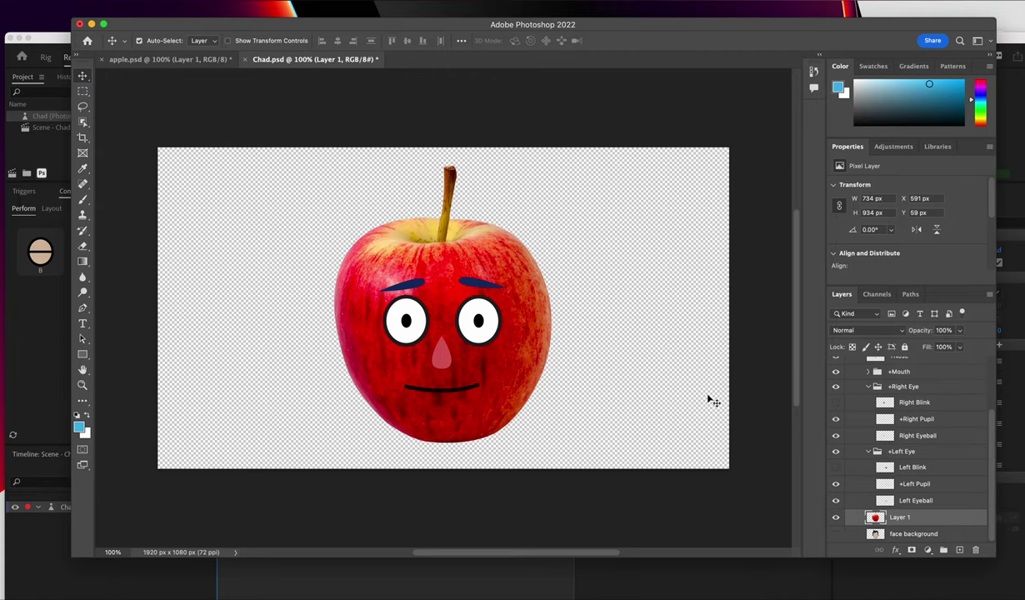
pyautogui.click(93, 0)
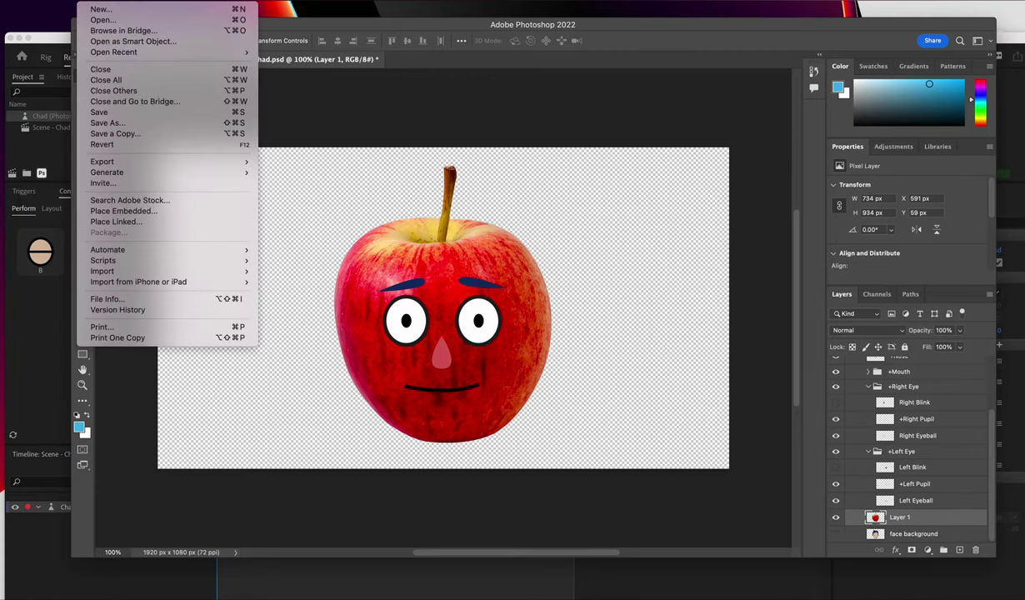
pyautogui.click(184, 115)
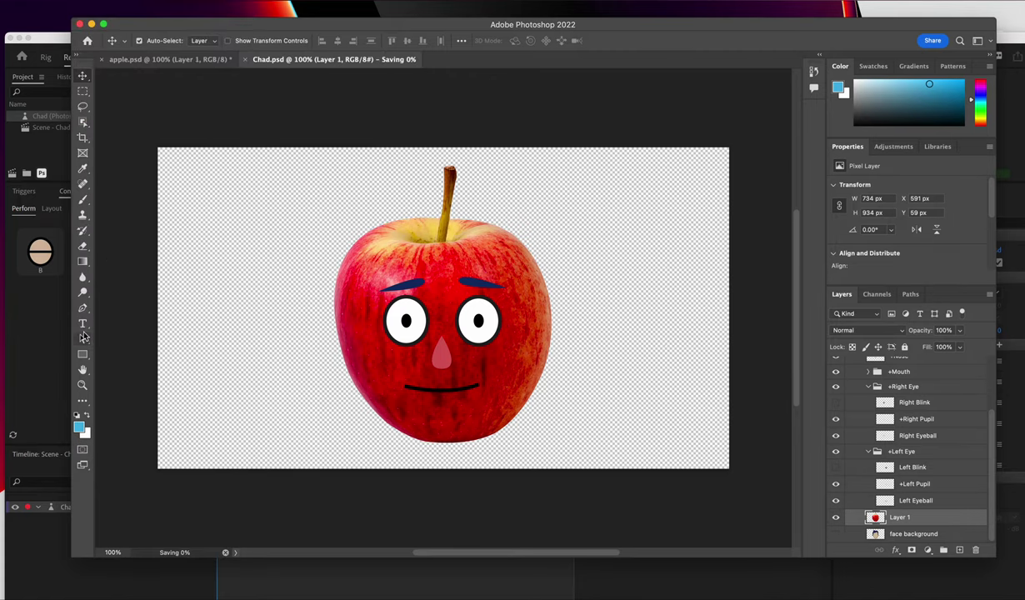
pyautogui.click(37, 335)
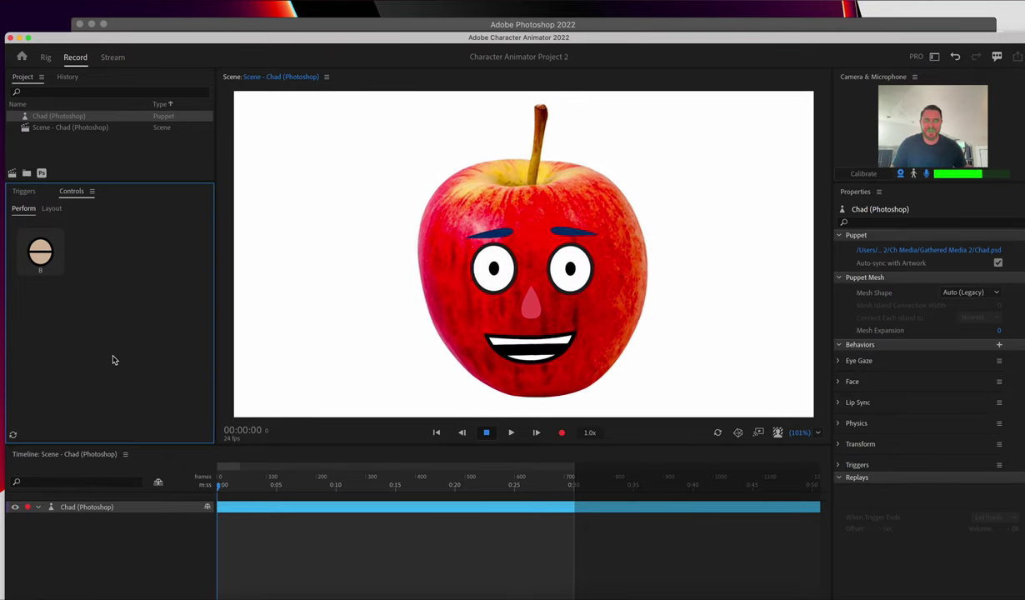
# Trigger the apple puppet's blink with B three times to test it.
pyautogui.press('b')
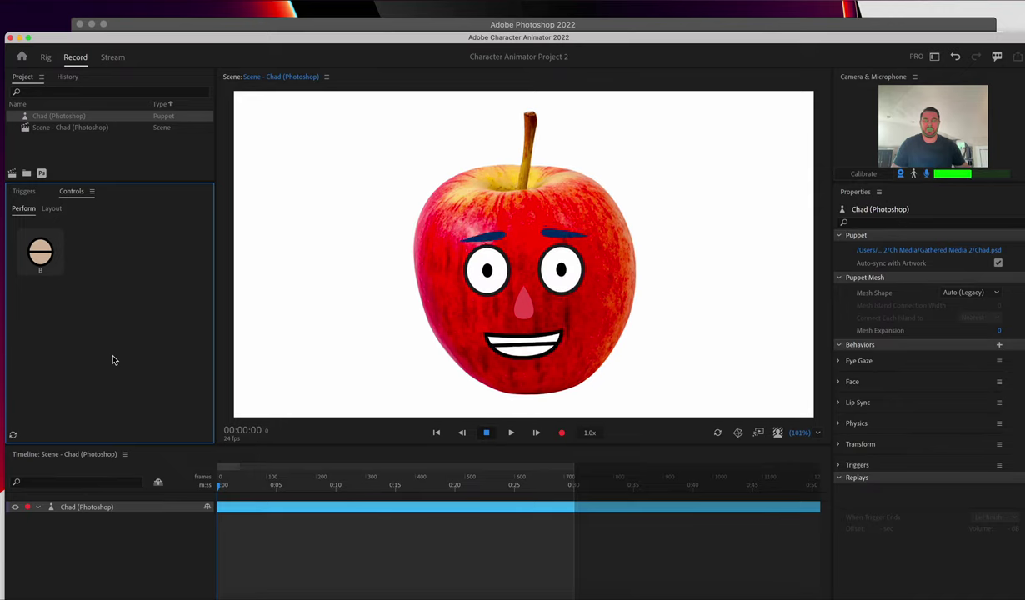
pyautogui.press('b')
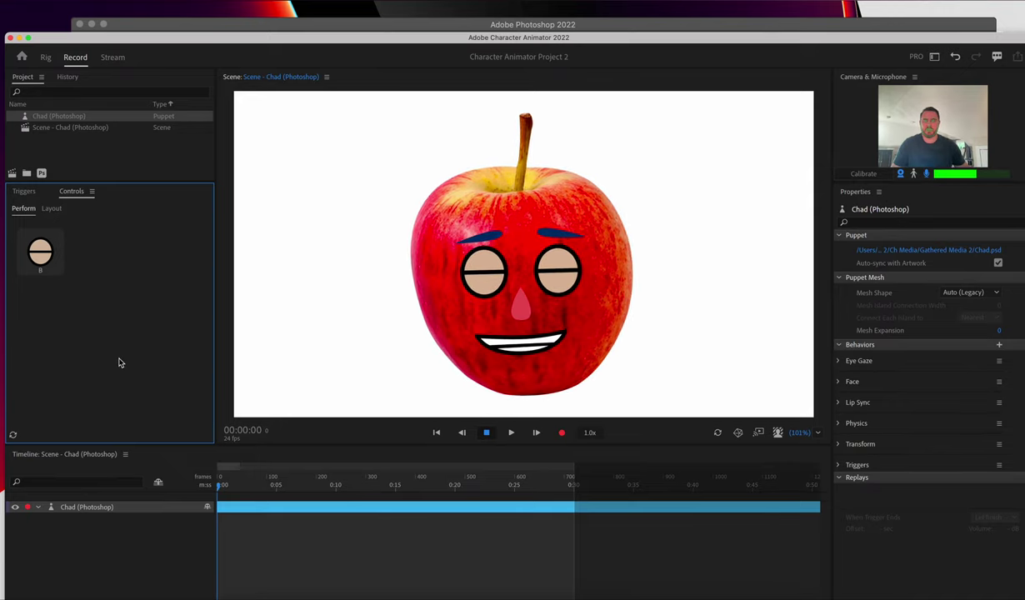
pyautogui.press('b')
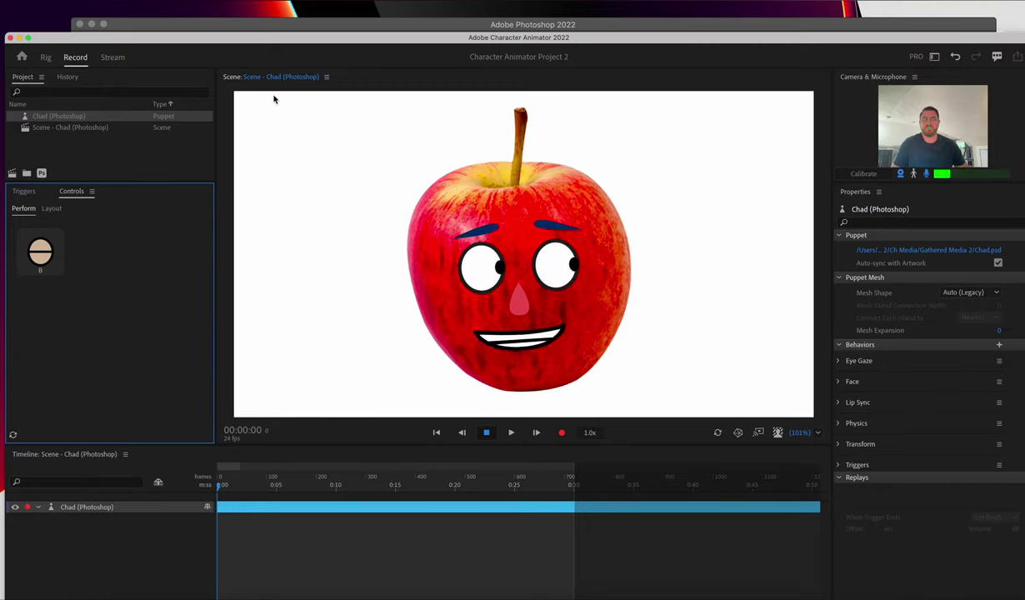
pyautogui.click(250, 25)
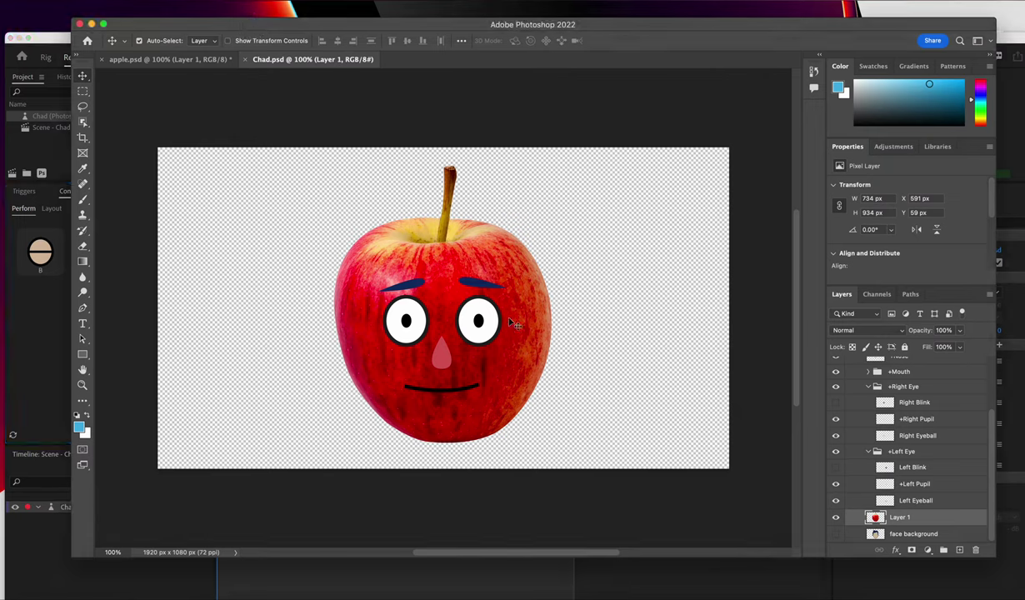
# Give the +Left Eyebrow layer a Normal-blend Color Overlay in dark red #621313.
pyautogui.click(462, 280)
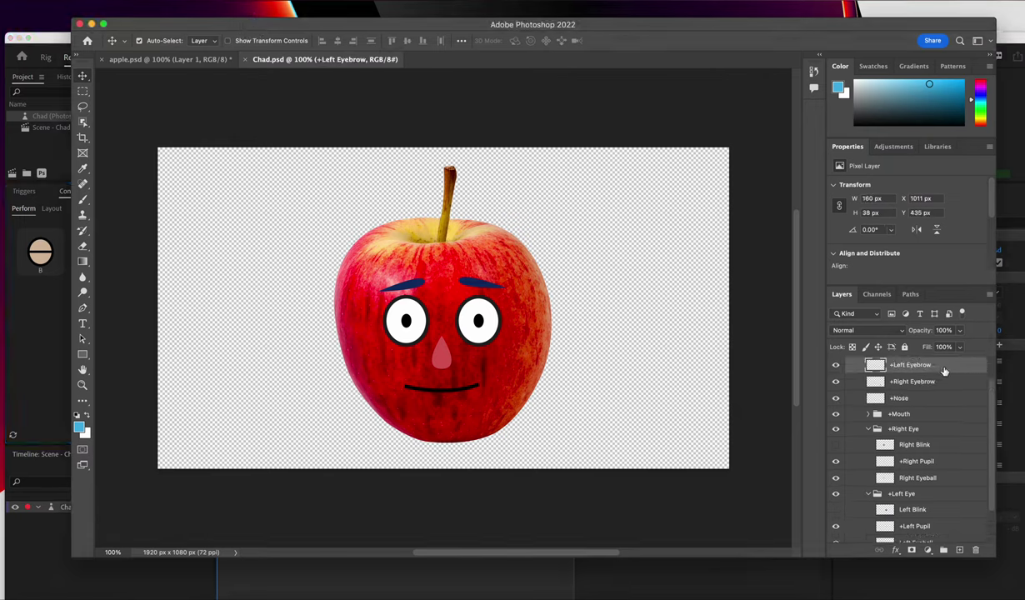
pyautogui.doubleClick(969, 372)
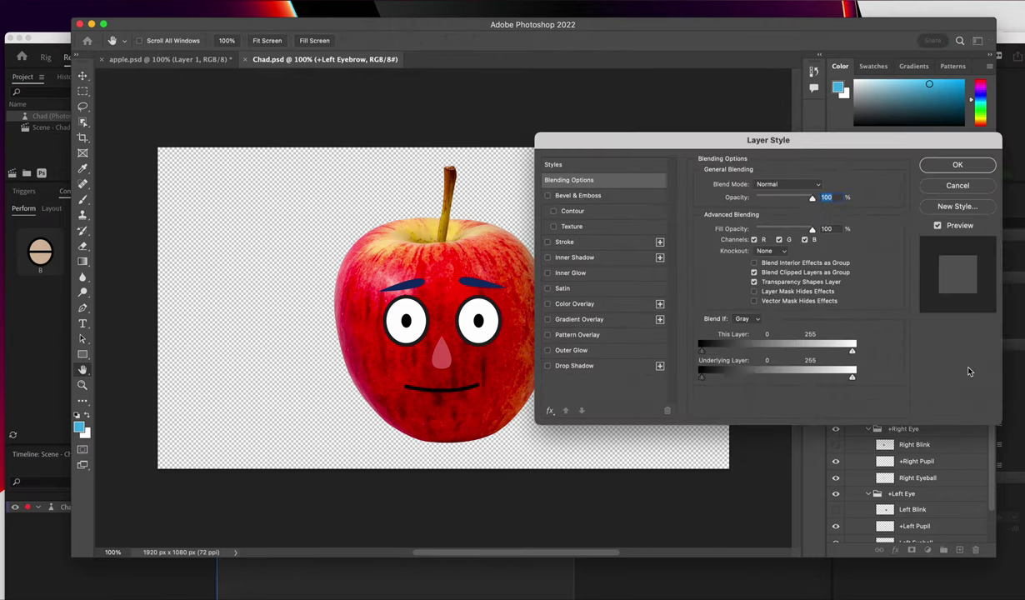
pyautogui.click(586, 305)
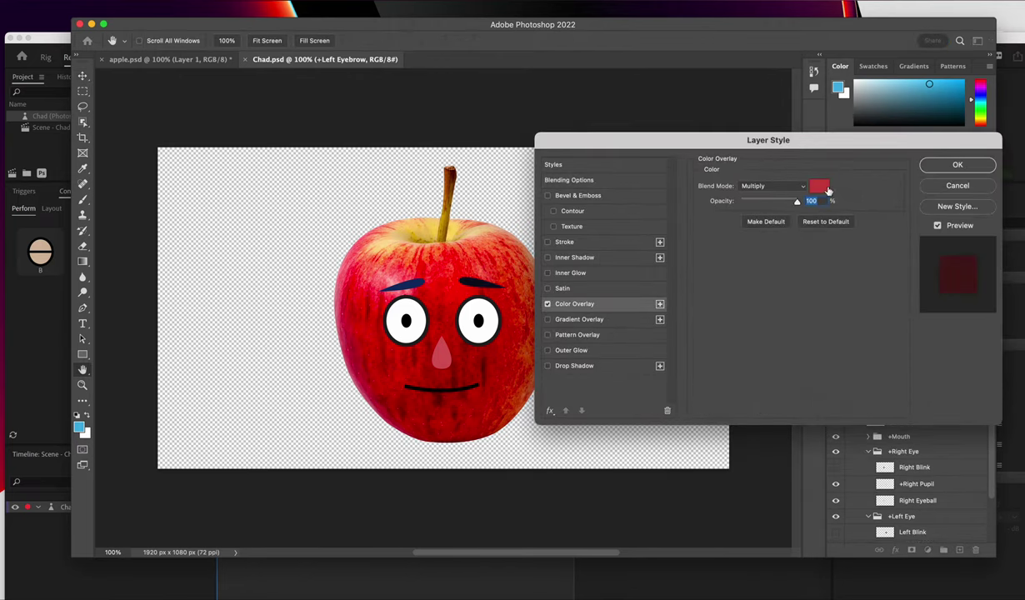
pyautogui.click(782, 189)
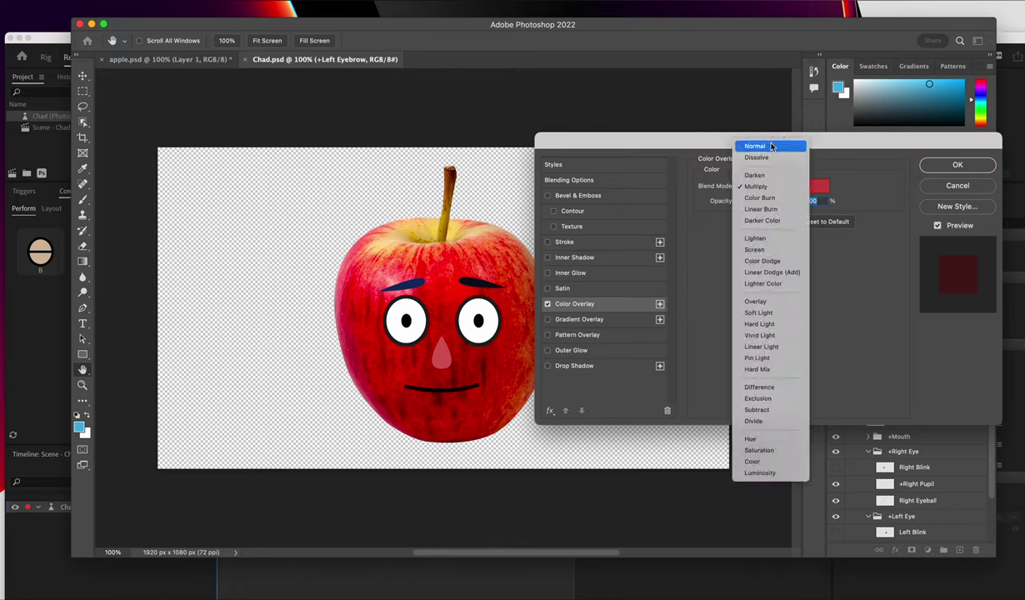
pyautogui.click(745, 142)
pyautogui.click(822, 189)
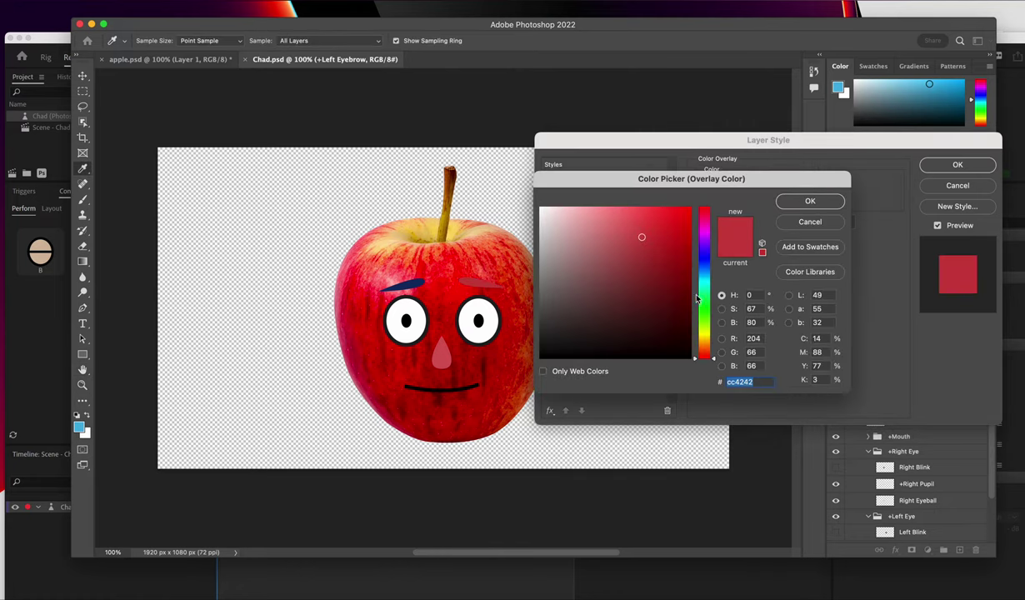
pyautogui.click(662, 299)
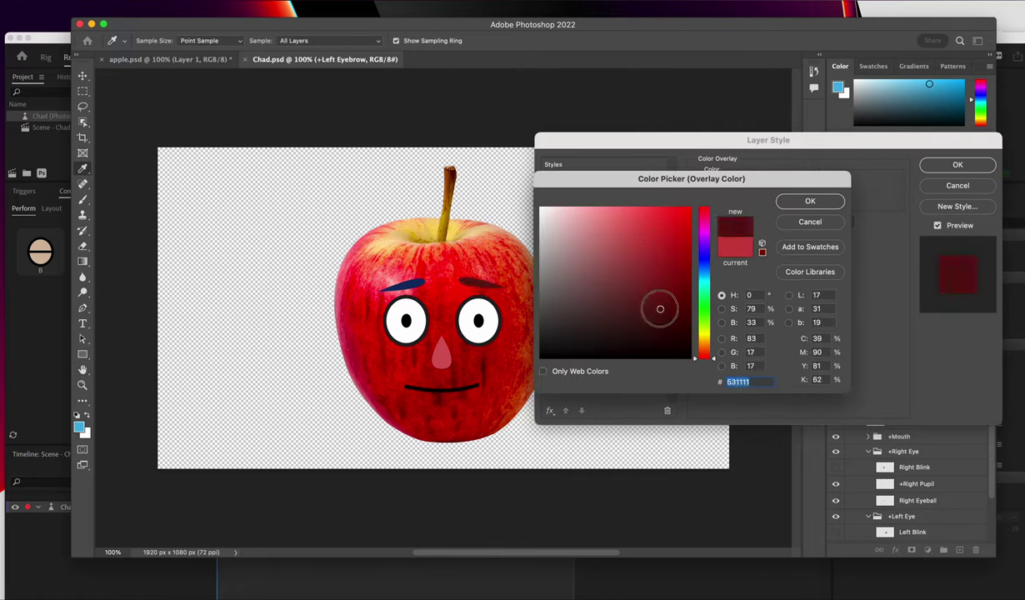
pyautogui.click(661, 300)
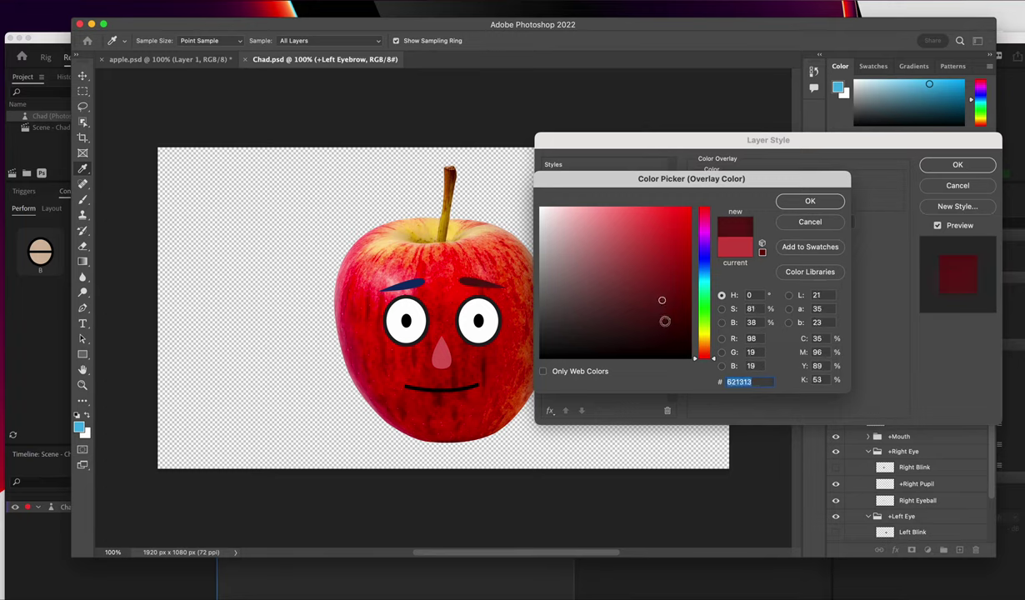
pyautogui.click(812, 202)
pyautogui.click(952, 165)
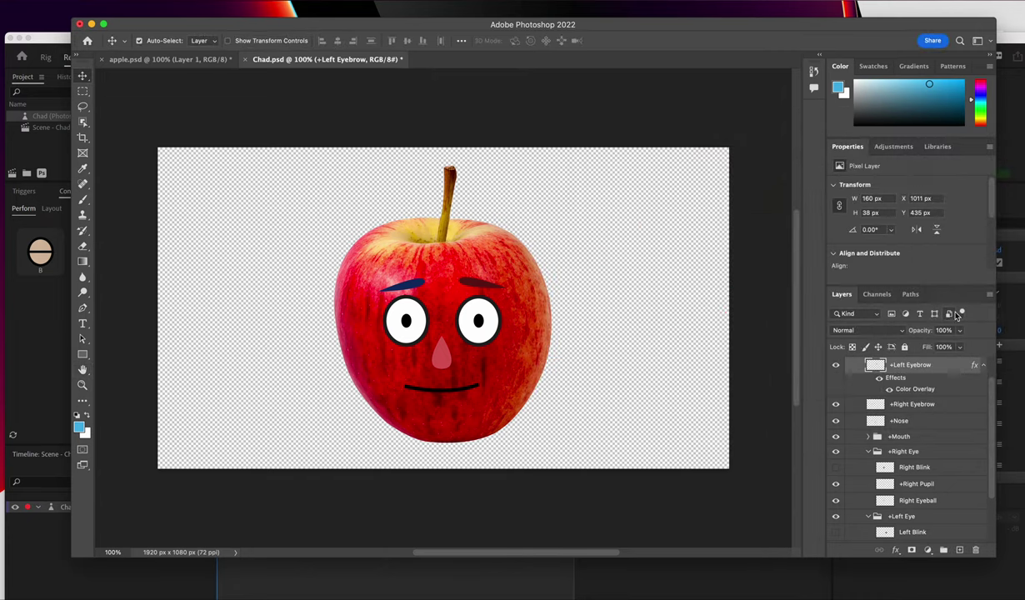
# Copy the left eyebrow's layer style and paste it onto the +Right Eyebrow layer.
pyautogui.rightClick(952, 368)
pyautogui.scroll(-5, 860, 395)
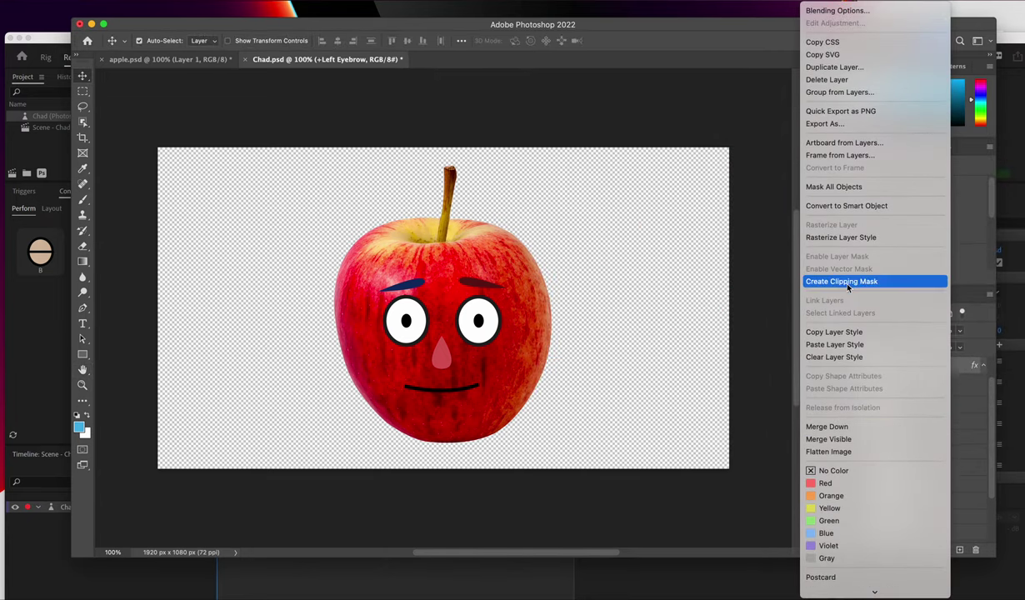
pyautogui.click(828, 336)
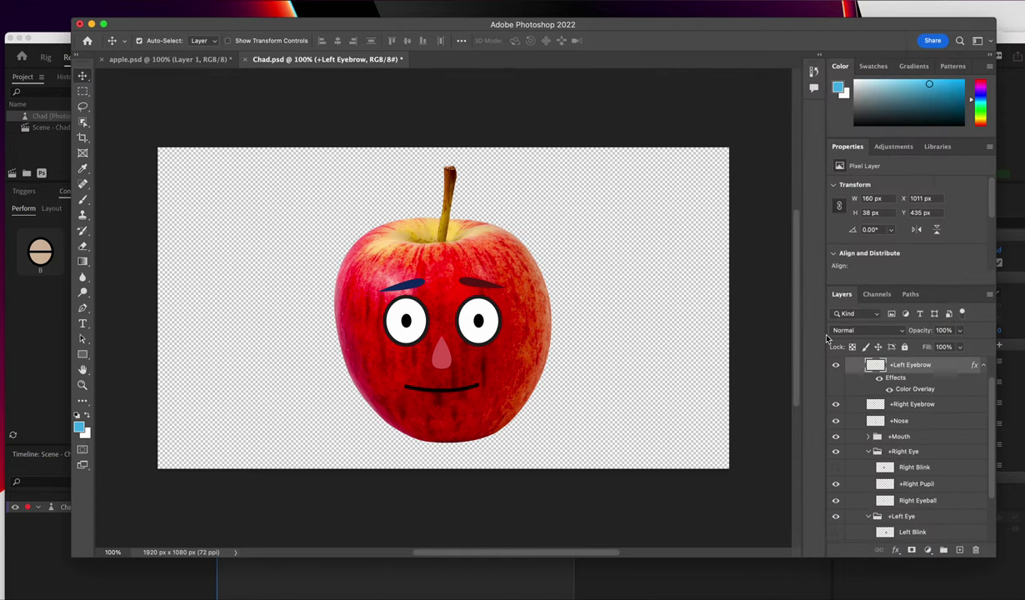
pyautogui.click(907, 405)
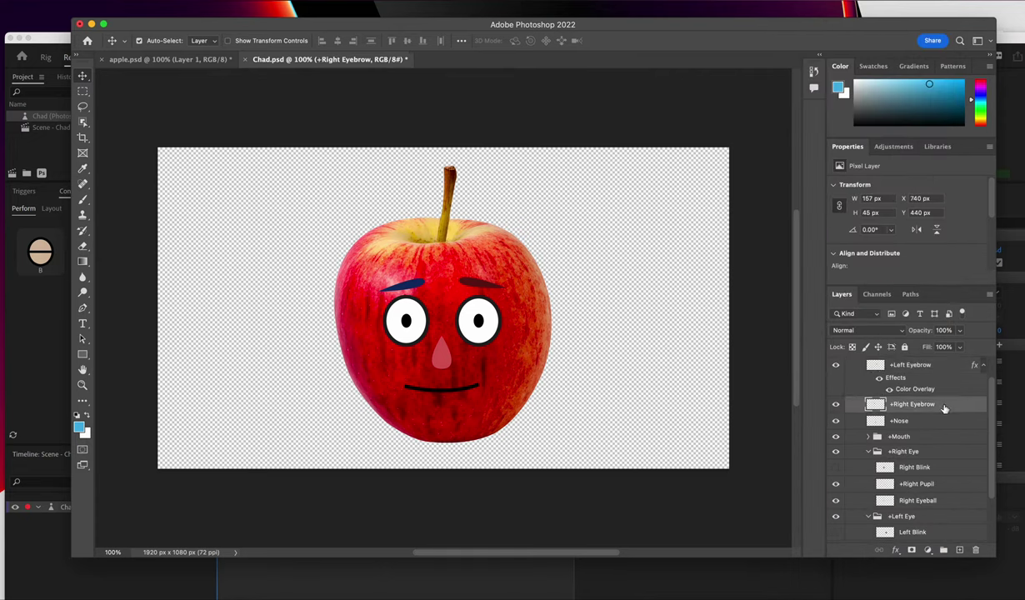
pyautogui.rightClick(907, 404)
pyautogui.scroll(-5, 920, 441)
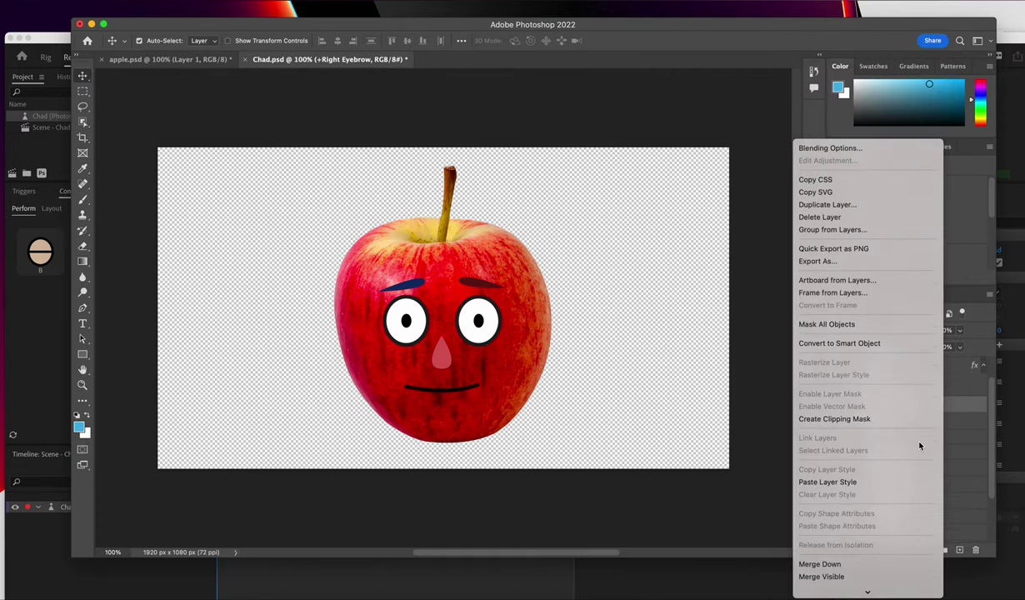
pyautogui.click(849, 482)
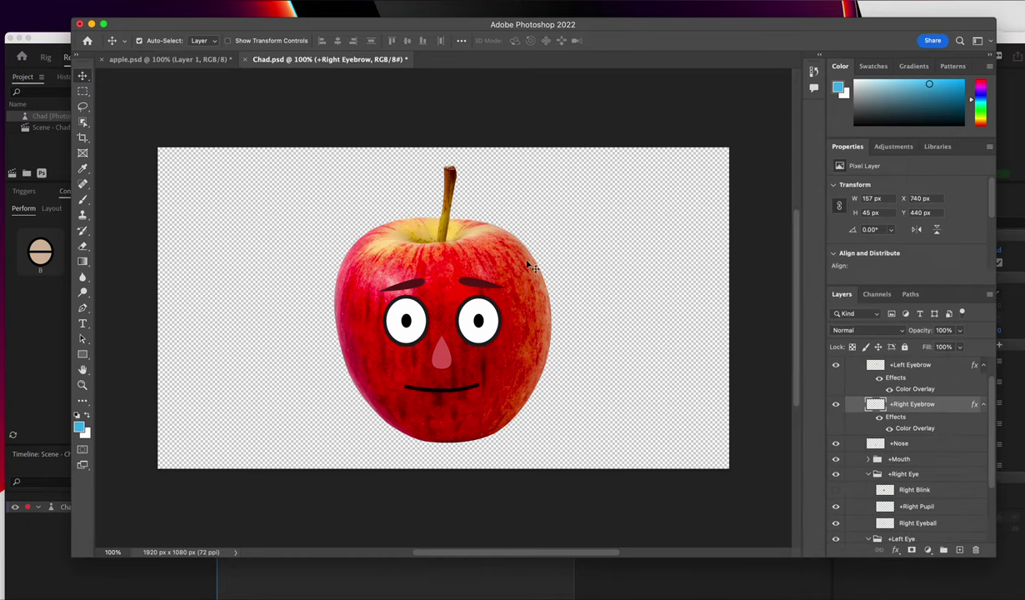
pyautogui.click(446, 358)
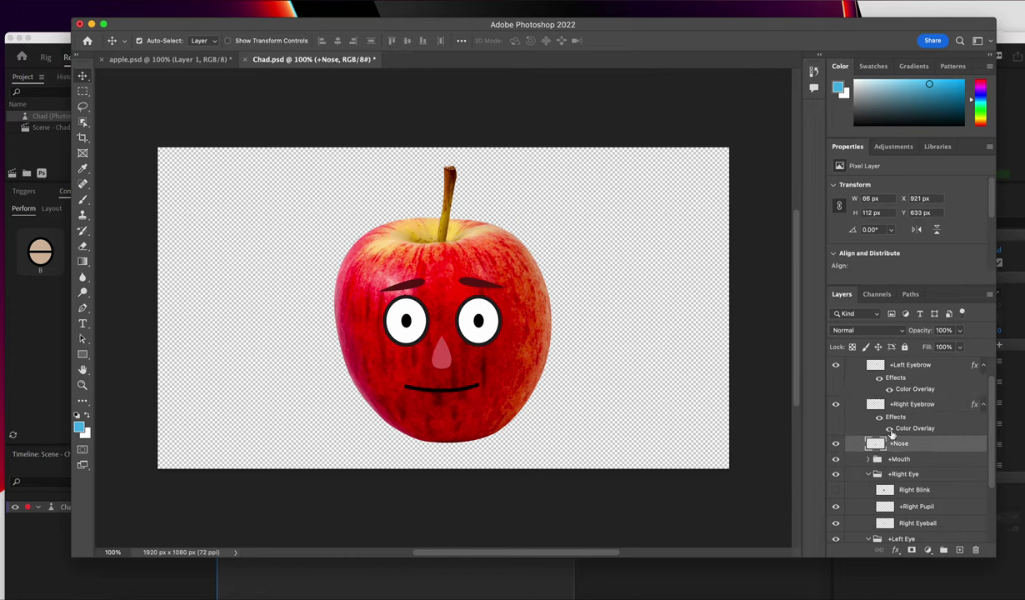
# Paste the copied overlay style onto the +Nose layer and open its Color Overlay settings.
pyautogui.rightClick(938, 447)
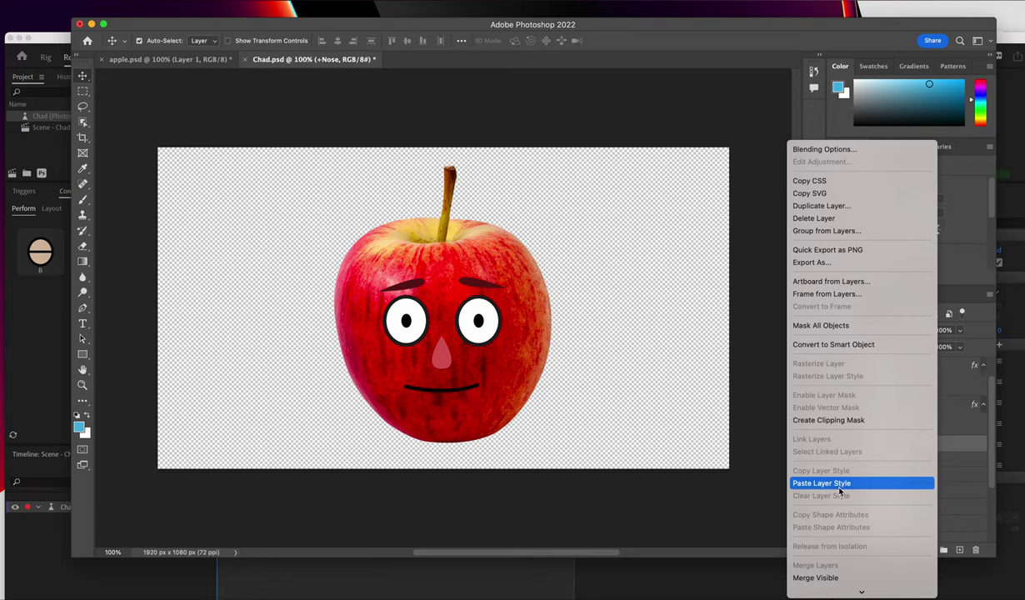
pyautogui.click(908, 481)
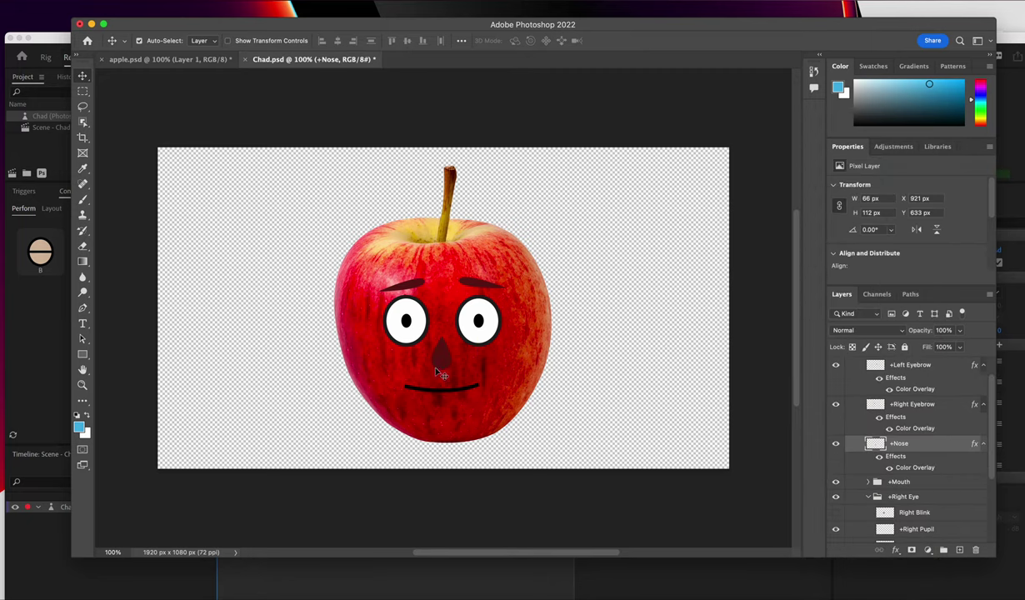
pyautogui.doubleClick(961, 447)
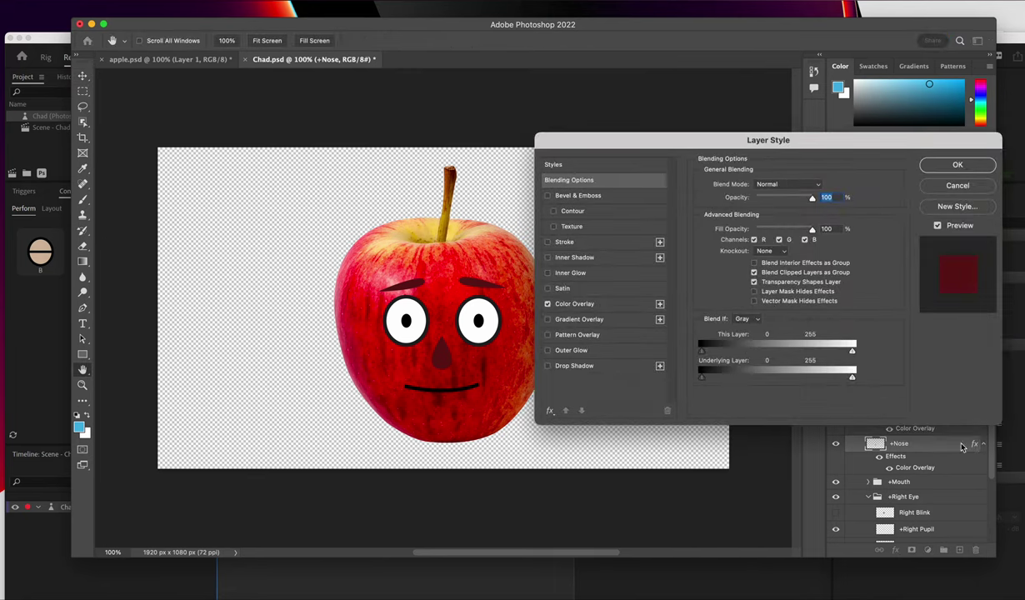
pyautogui.click(617, 304)
# Change the nose overlay colour to pink #ff7076 sampled from the apple and apply it.
pyautogui.click(821, 191)
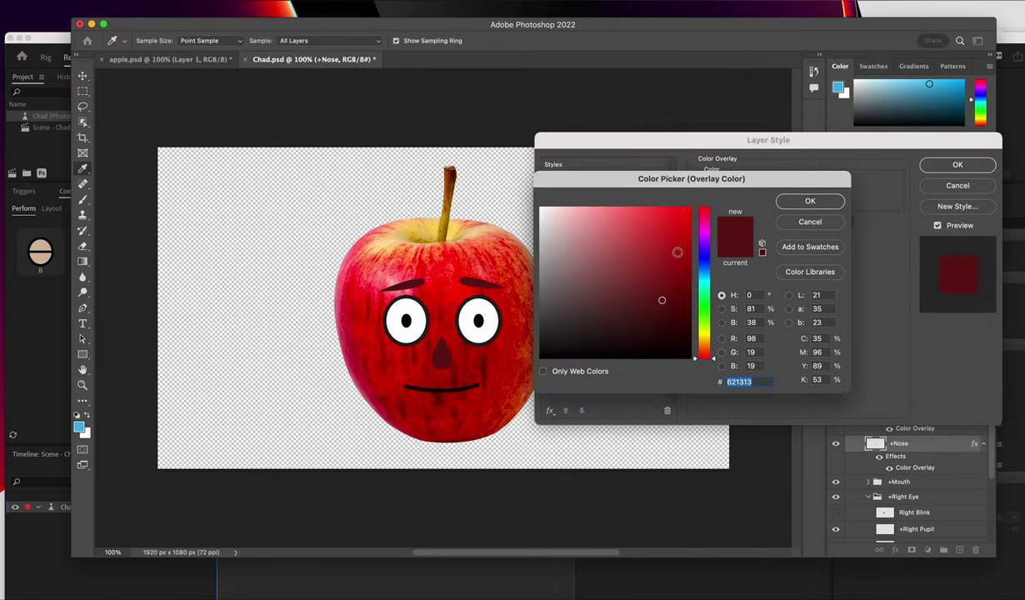
pyautogui.moveTo(652, 277); pyautogui.dragTo(635, 224)
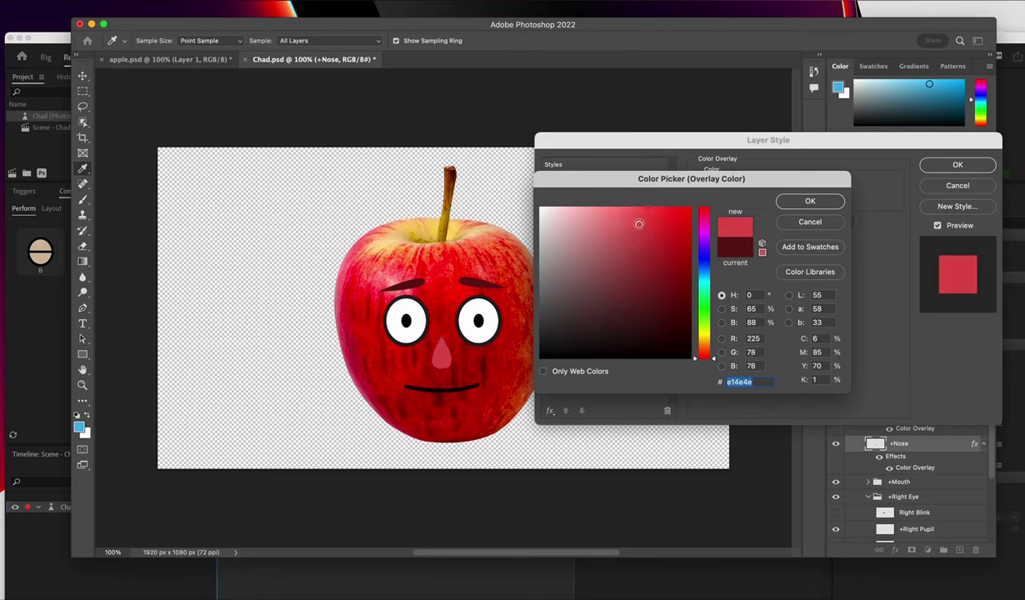
pyautogui.moveTo(638, 224); pyautogui.dragTo(644, 223)
pyautogui.click(389, 236)
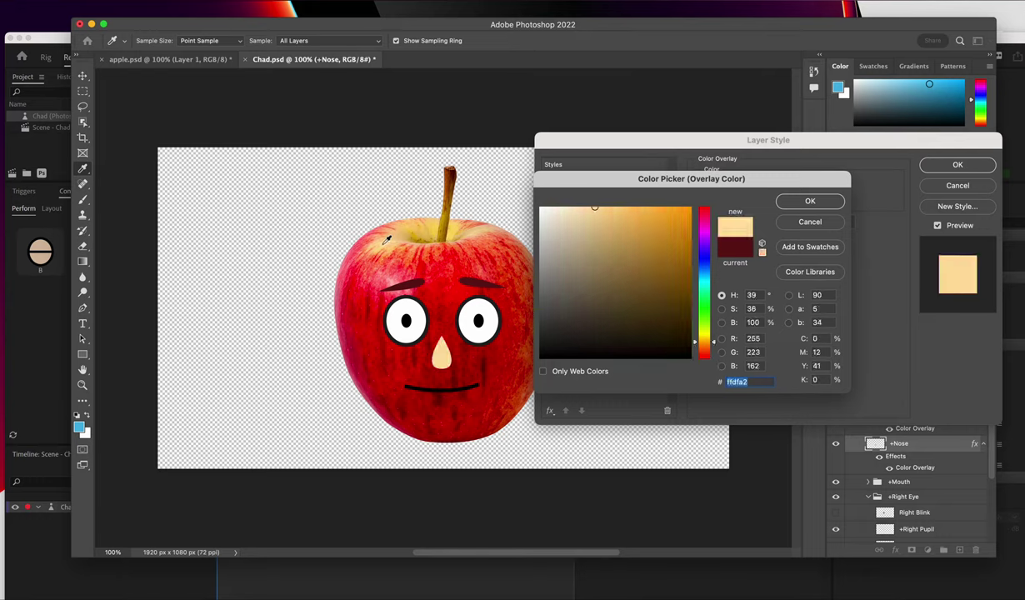
pyautogui.click(379, 250)
pyautogui.click(367, 258)
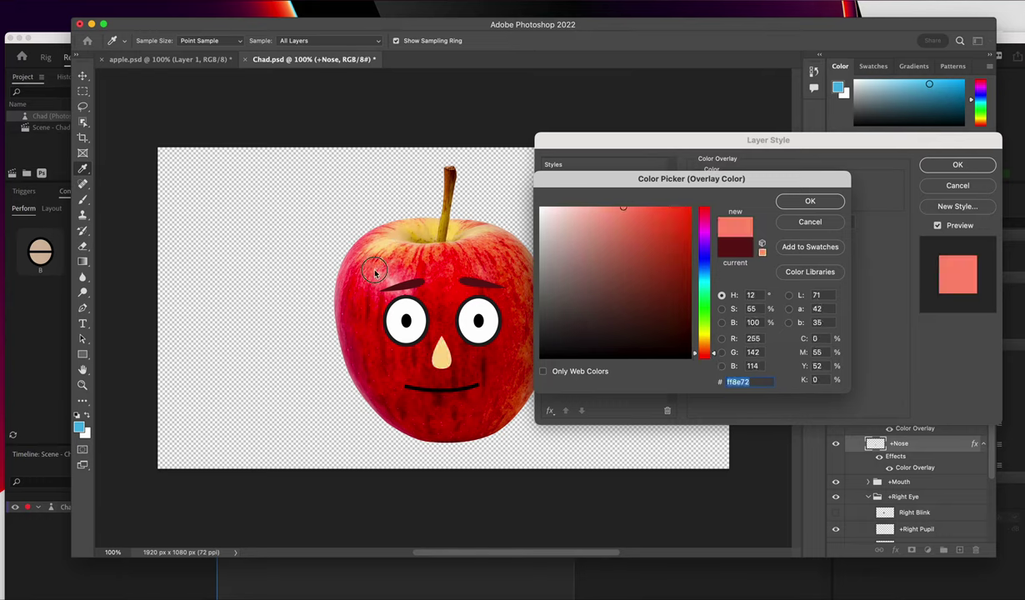
pyautogui.click(346, 305)
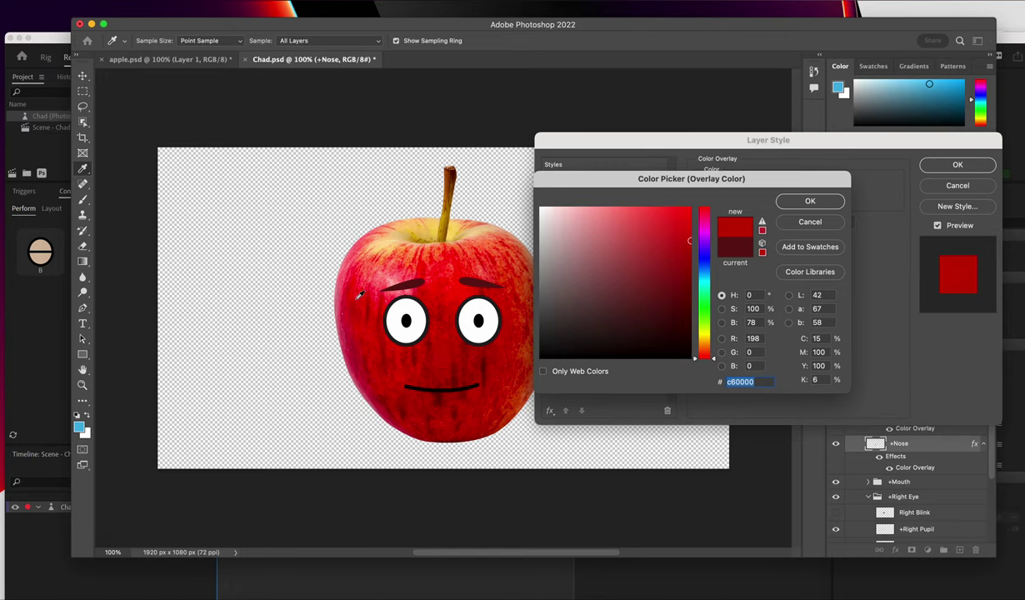
pyautogui.click(344, 288)
pyautogui.click(374, 267)
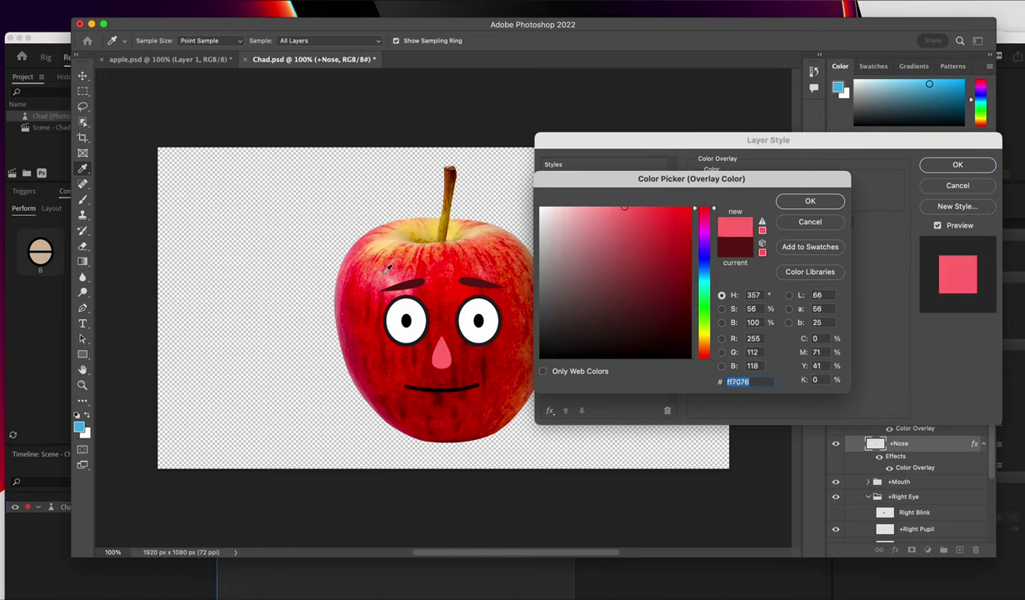
pyautogui.click(811, 202)
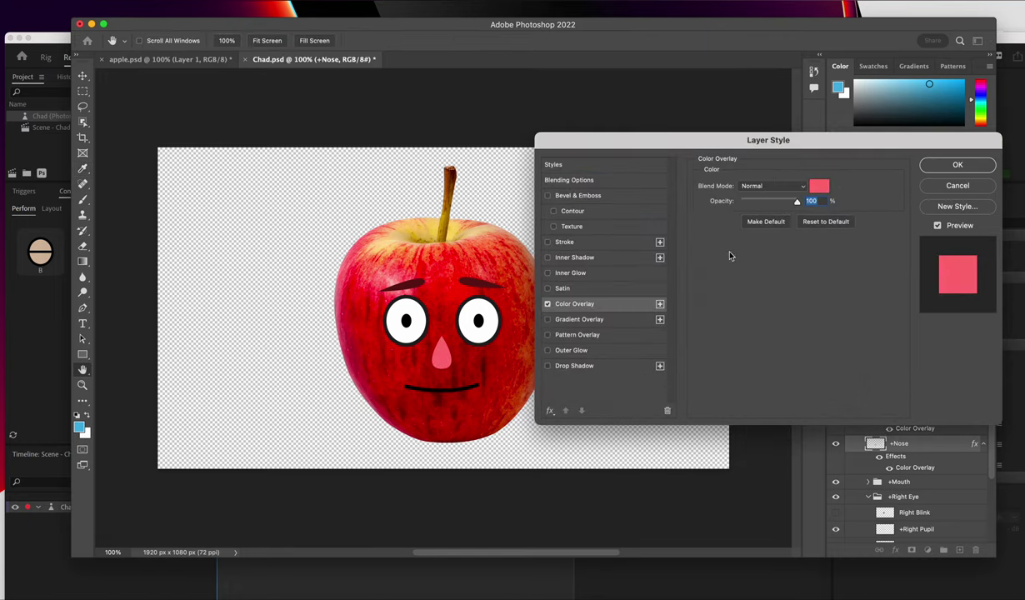
pyautogui.click(955, 166)
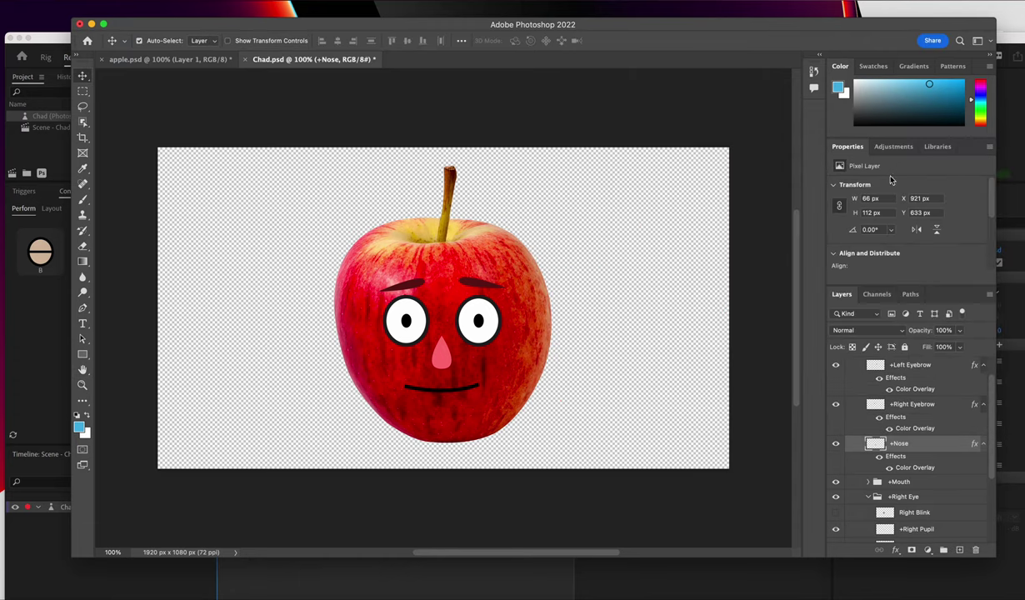
pyautogui.scroll(-1, 583, 303)
pyautogui.scroll(-2, 882, 409)
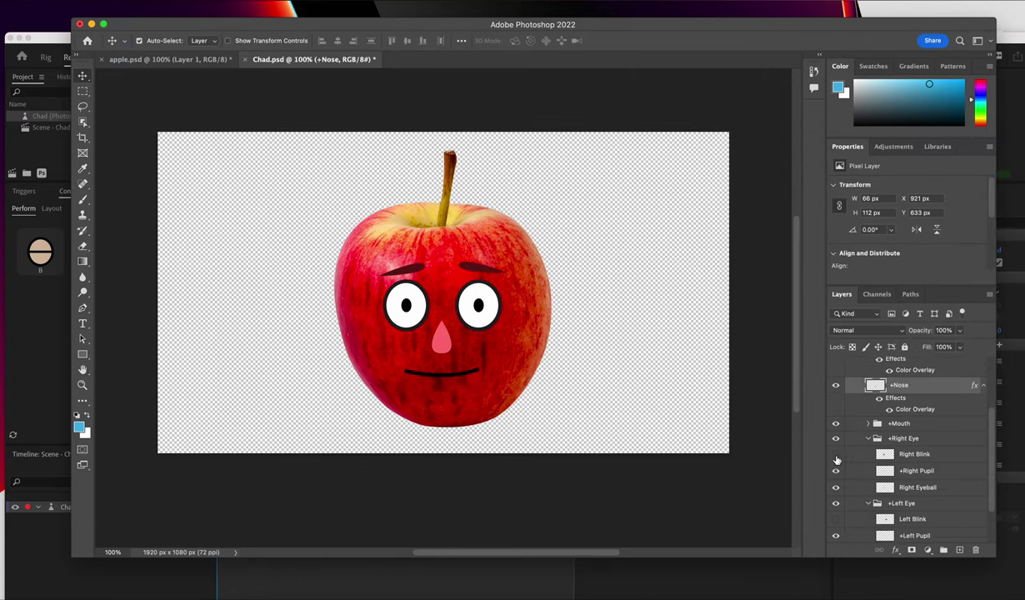
# Show Right Blink and add a Multiply Color Overlay in the apple's red #e50000.
pyautogui.click(836, 455)
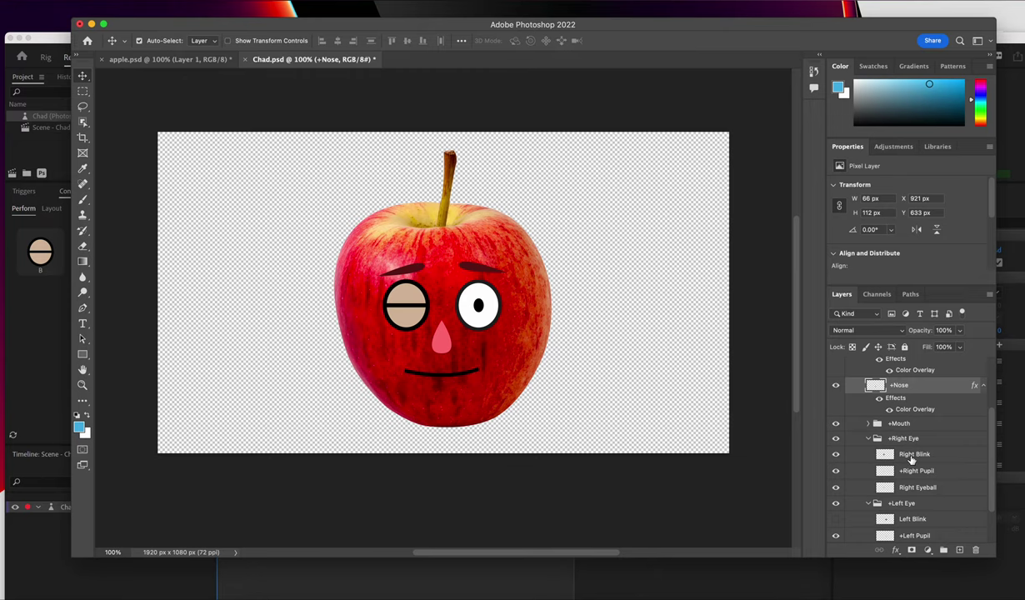
pyautogui.click(935, 457)
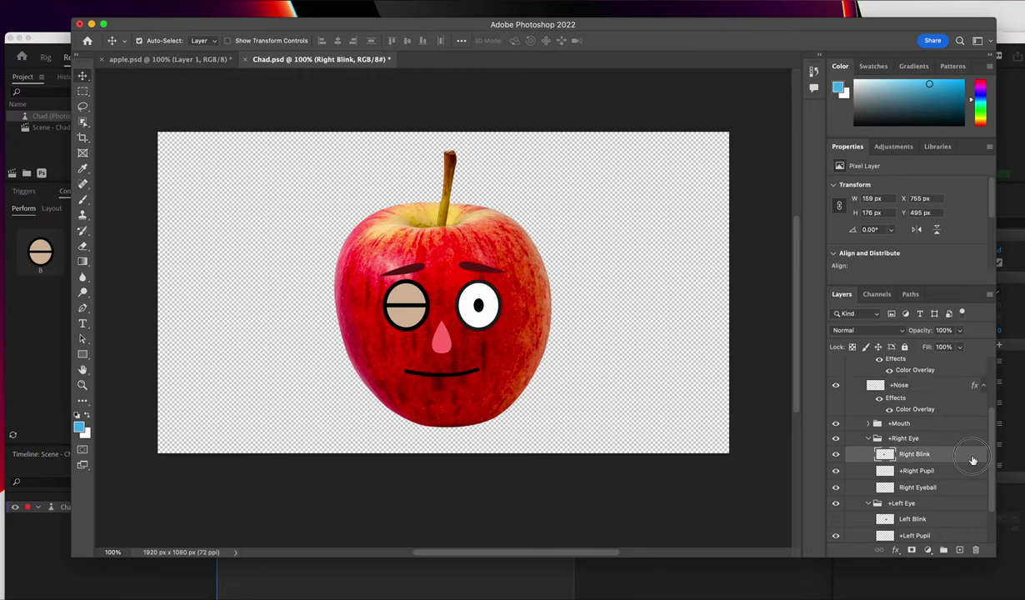
pyautogui.doubleClick(956, 457)
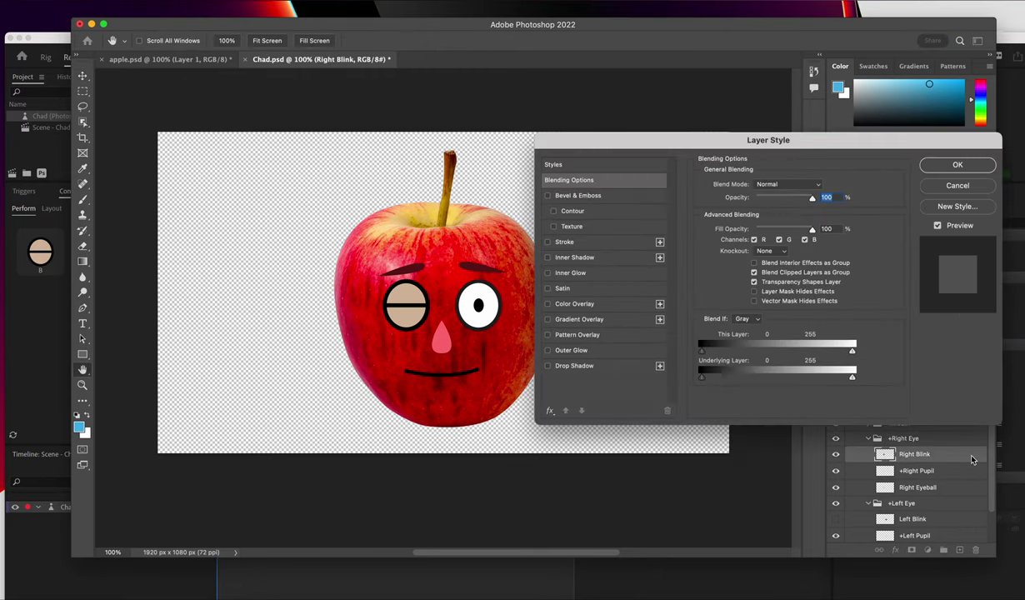
pyautogui.click(547, 304)
pyautogui.click(598, 306)
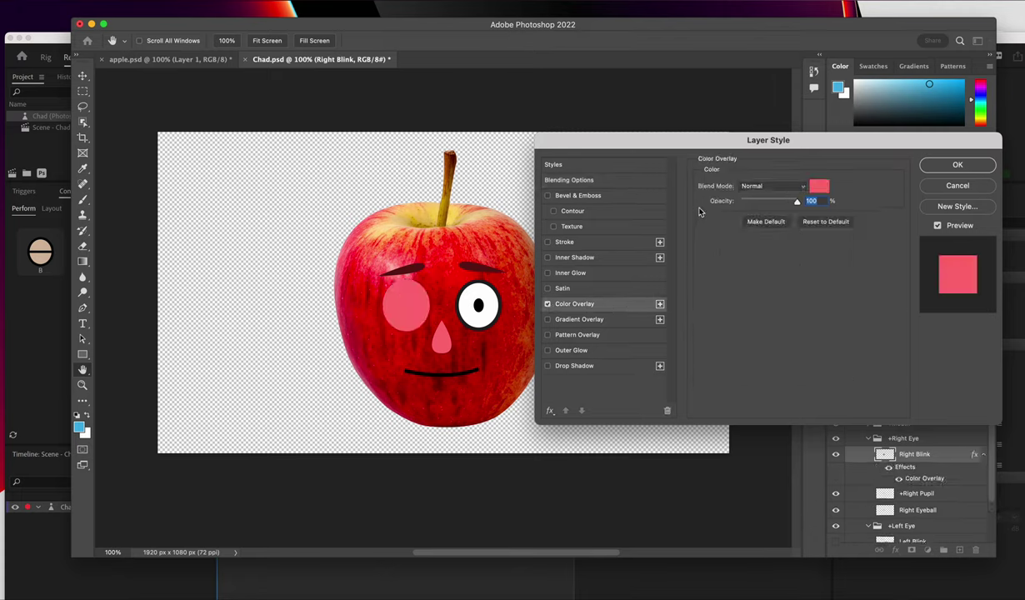
pyautogui.click(806, 188)
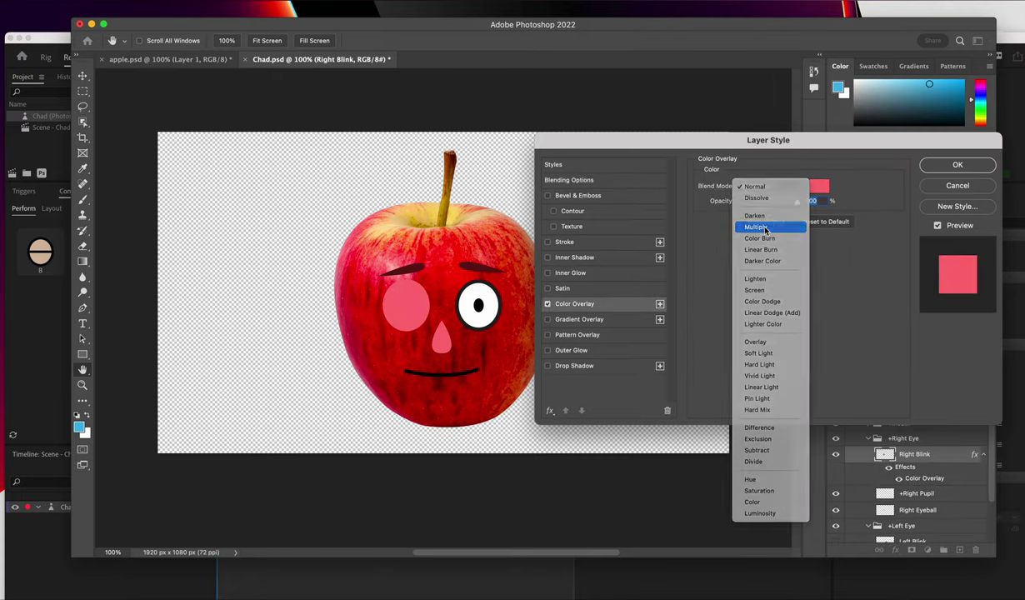
pyautogui.click(735, 223)
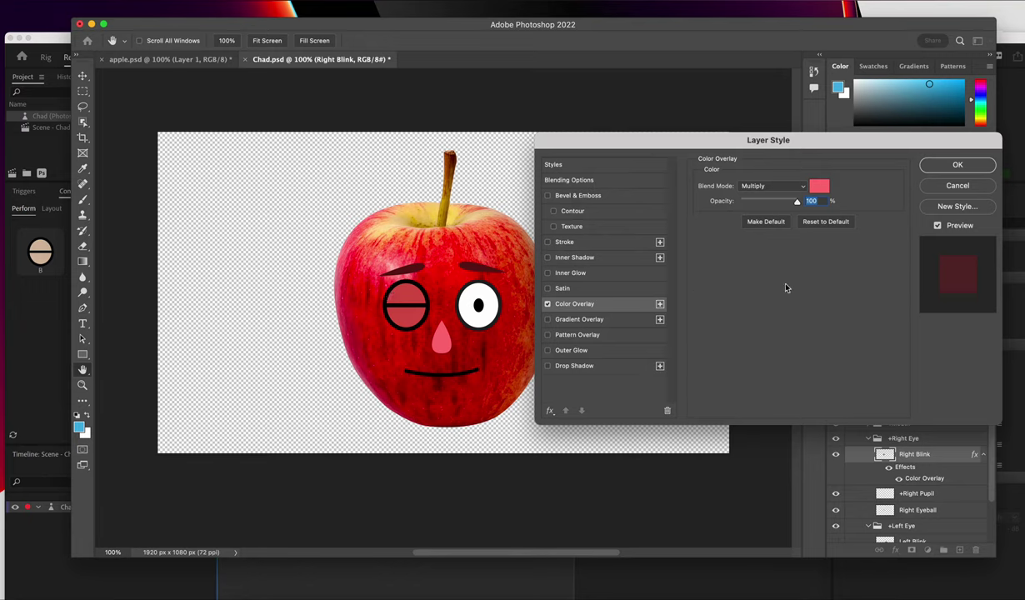
pyautogui.click(818, 187)
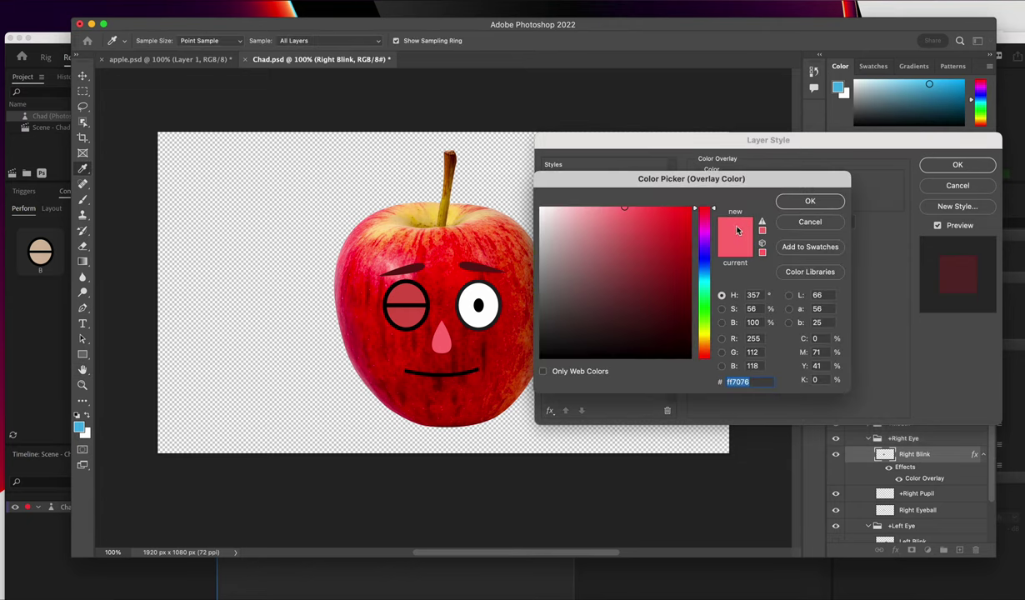
pyautogui.click(445, 265)
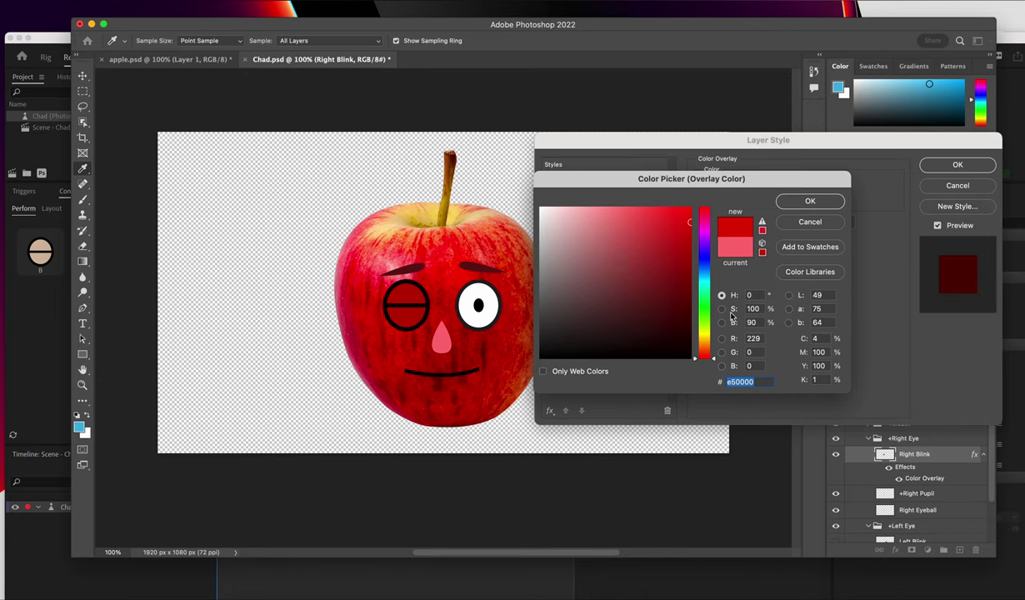
pyautogui.click(793, 201)
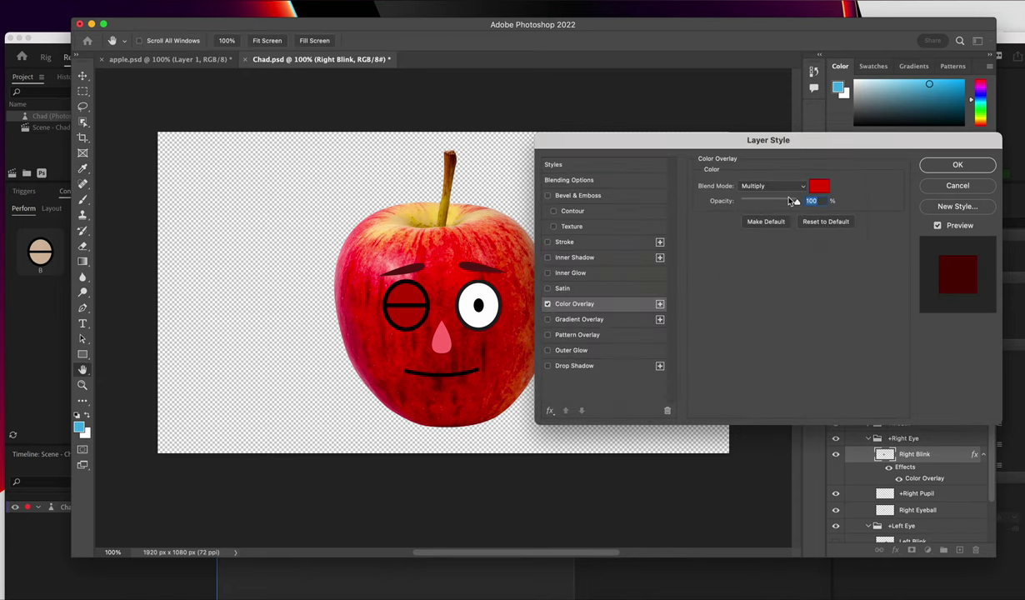
pyautogui.click(958, 165)
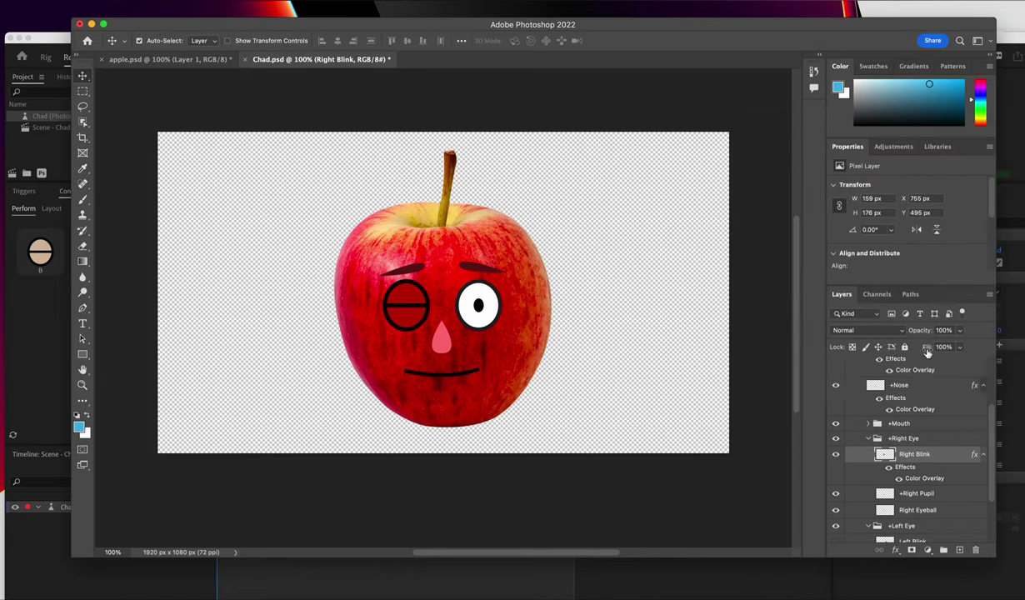
# Copy Right Blink's red overlay style and paste it onto the Left Blink layer.
pyautogui.rightClick(934, 455)
pyautogui.scroll(-10, 918, 456)
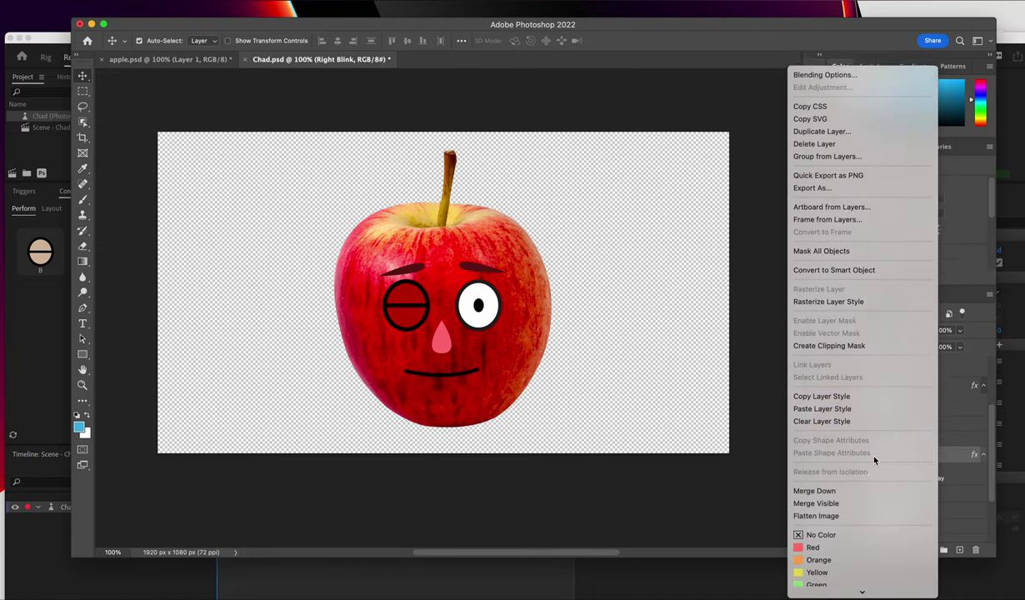
pyautogui.click(823, 384)
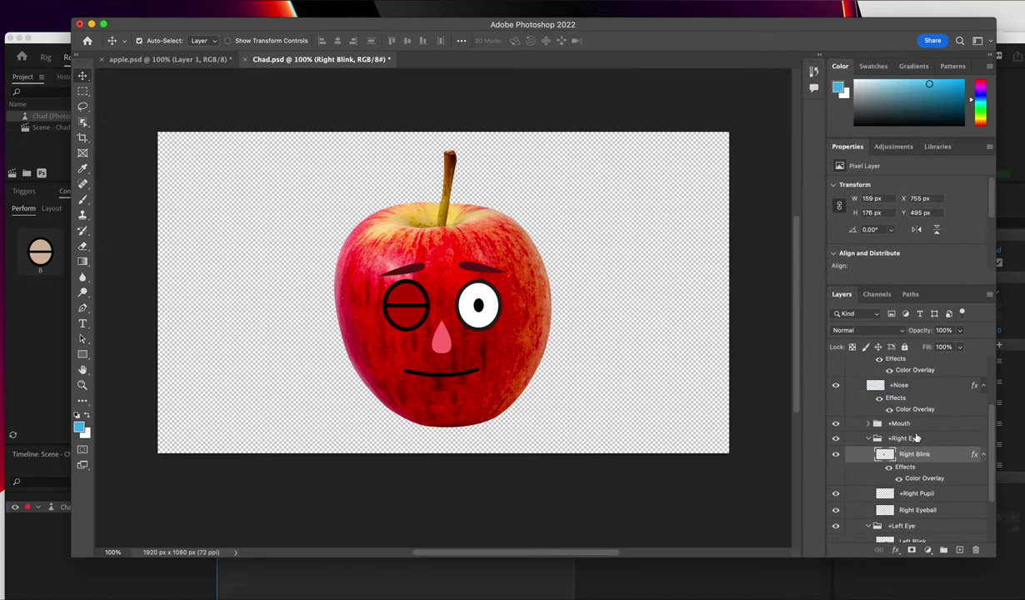
pyautogui.scroll(-3, 918, 438)
pyautogui.click(913, 468)
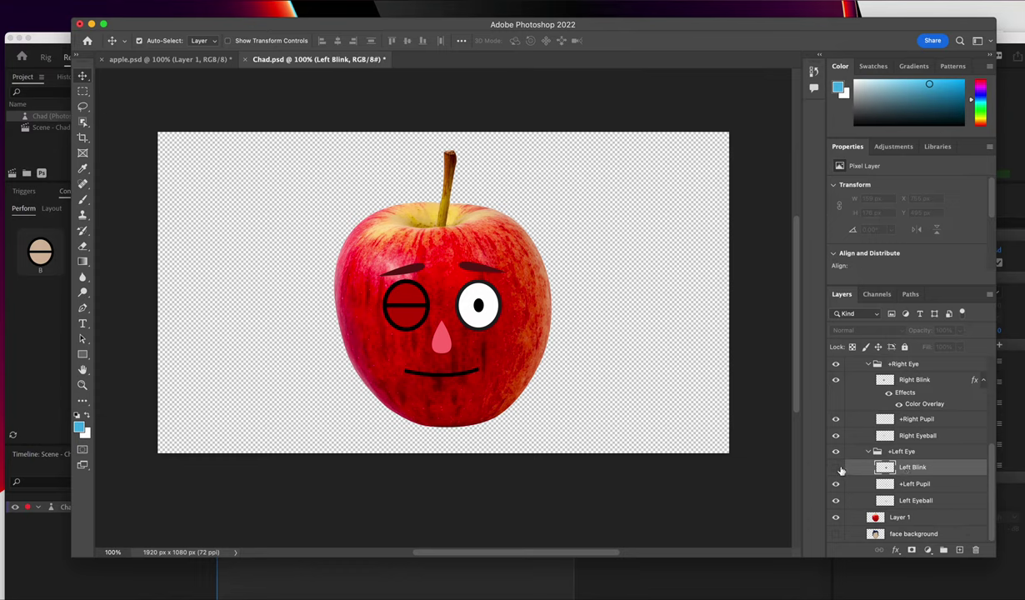
pyautogui.click(836, 467)
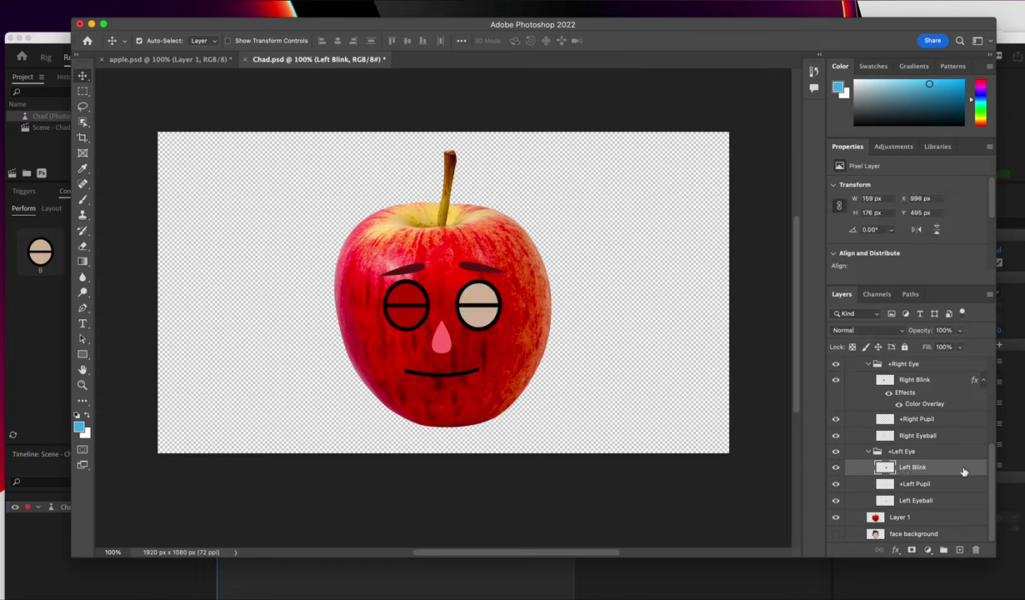
pyautogui.rightClick(924, 453)
pyautogui.scroll(-5, 888, 475)
pyautogui.scroll(-3, 896, 491)
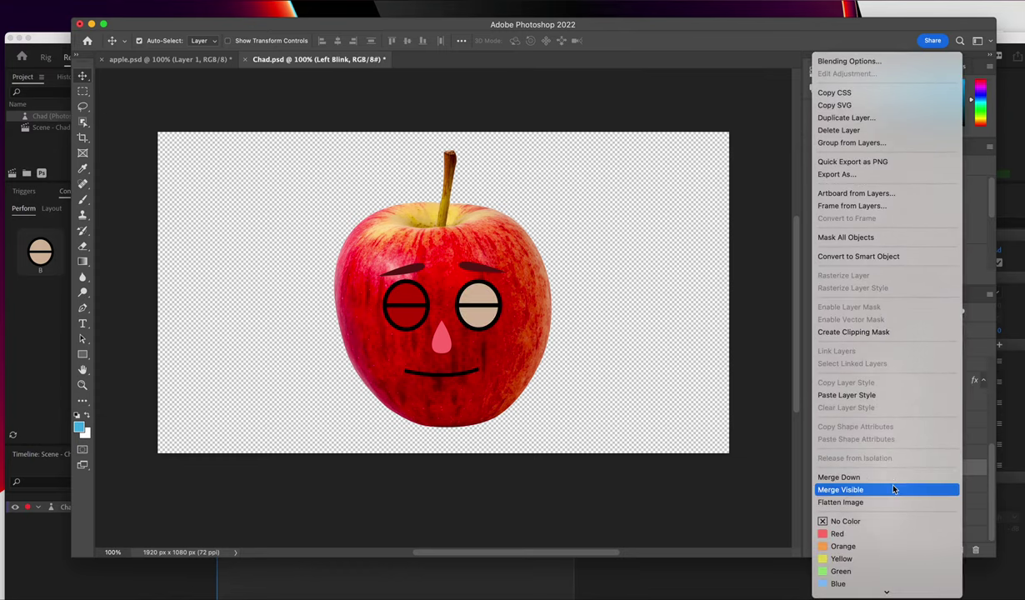
pyautogui.click(834, 394)
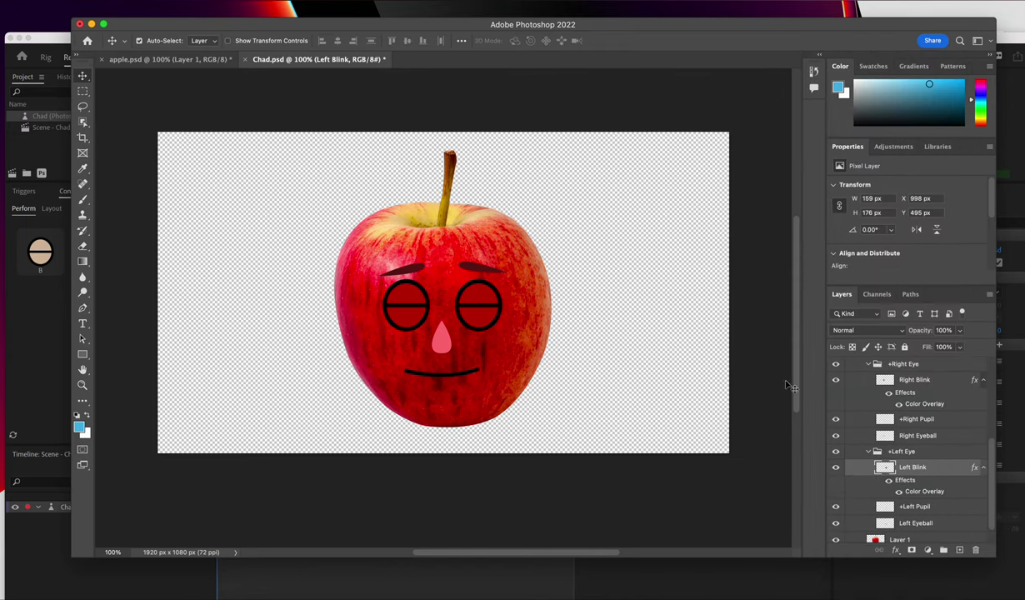
# Hide both the Left Blink and Right Blink eyelid layers.
pyautogui.click(836, 468)
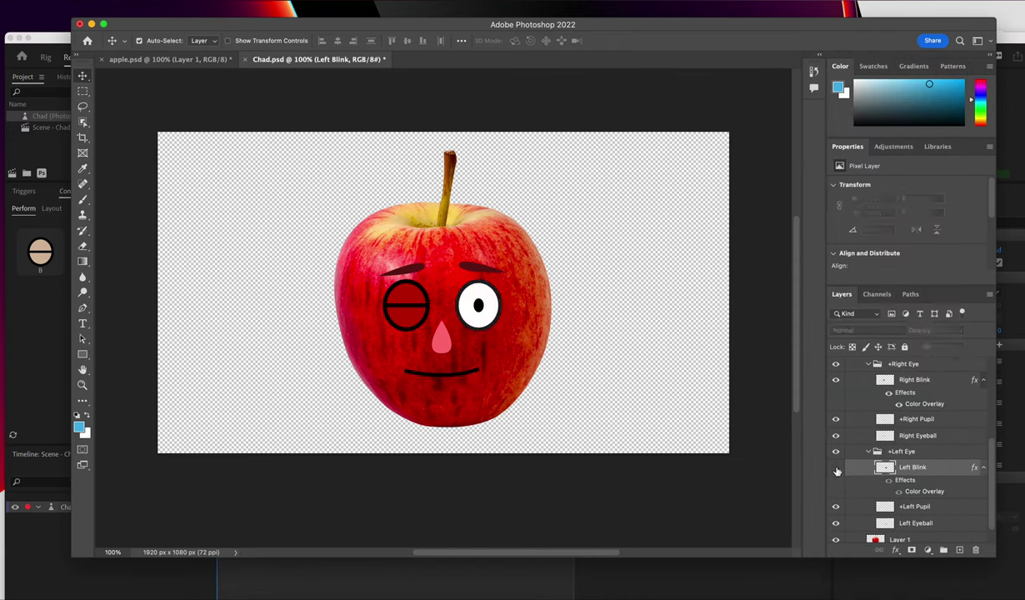
pyautogui.click(836, 380)
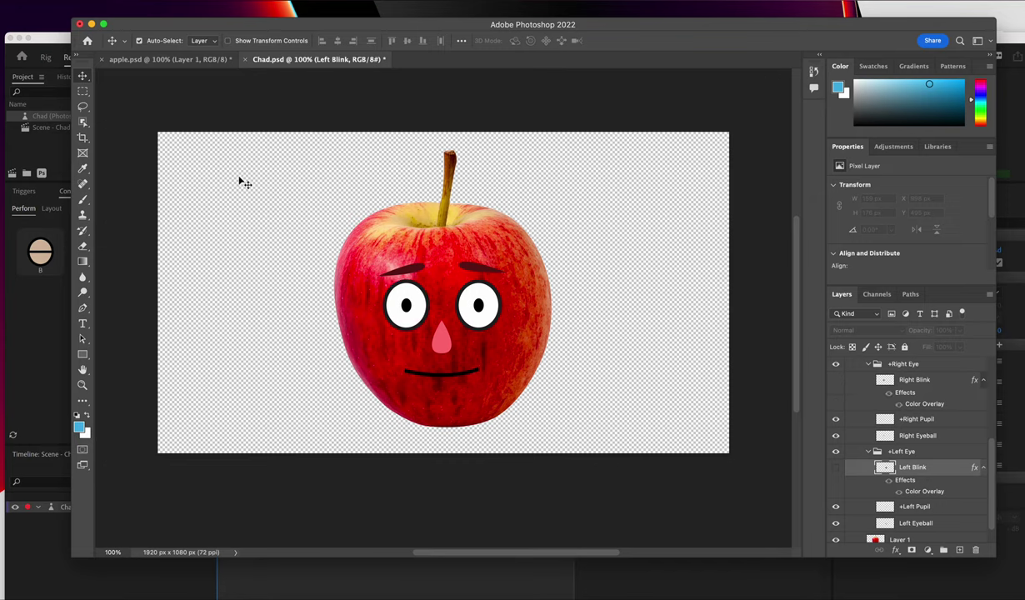
pyautogui.click(83, 0)
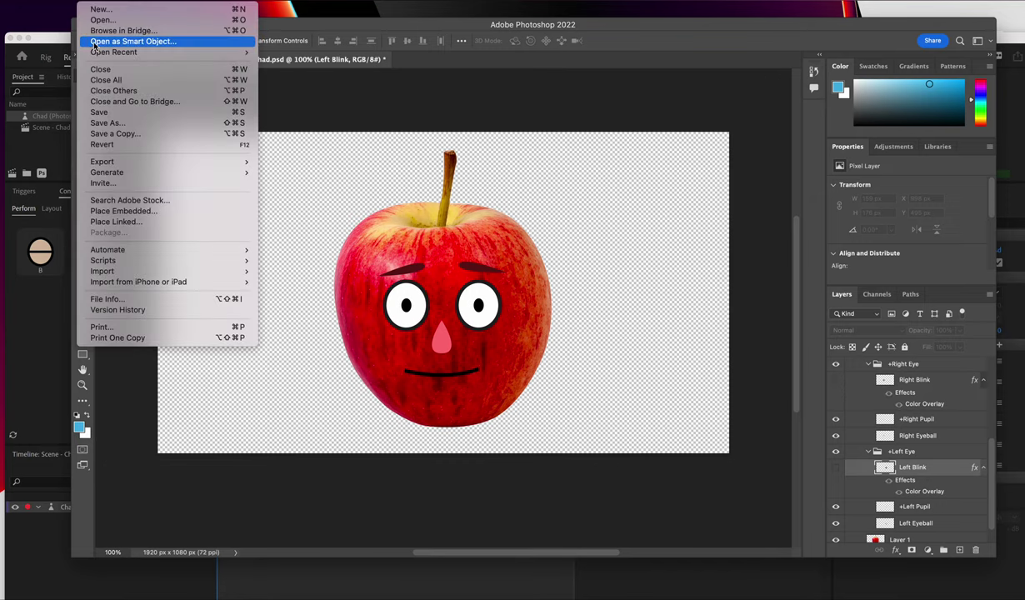
# Save Chad.psd and switch to Character Animator to see the updated apple puppet.
pyautogui.click(100, 113)
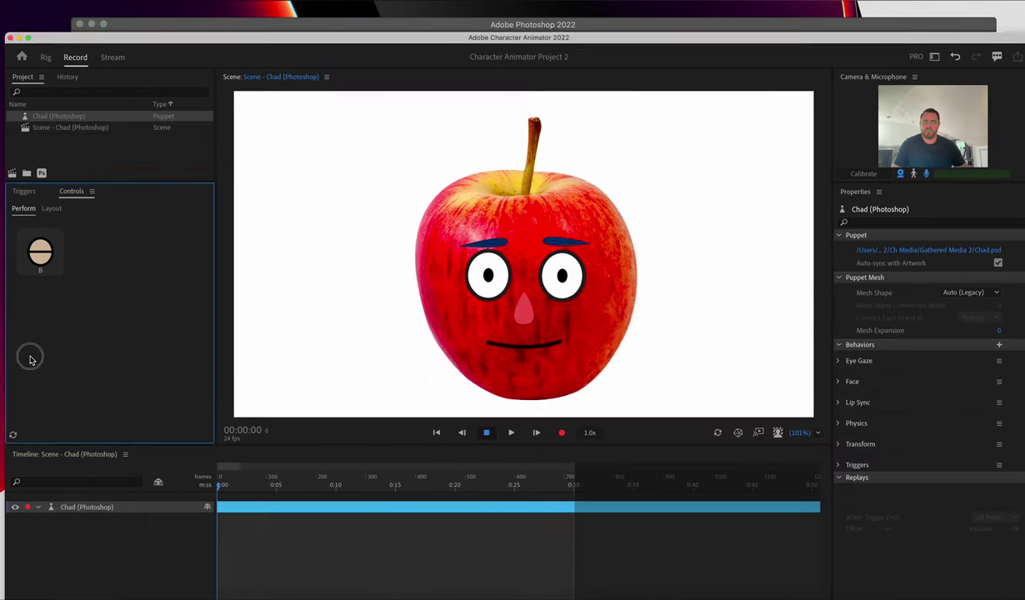
pyautogui.click(68, 360)
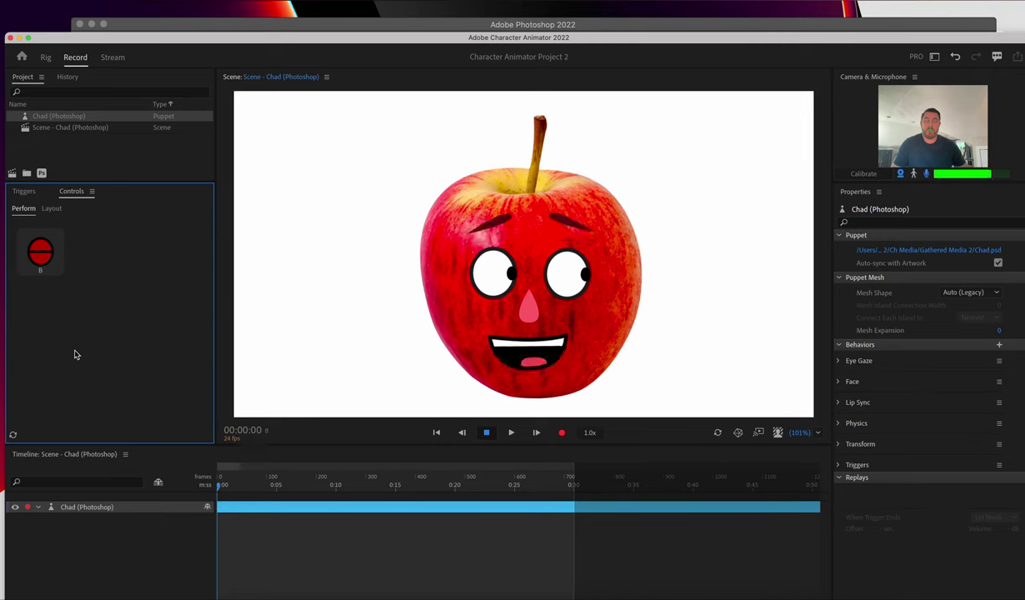